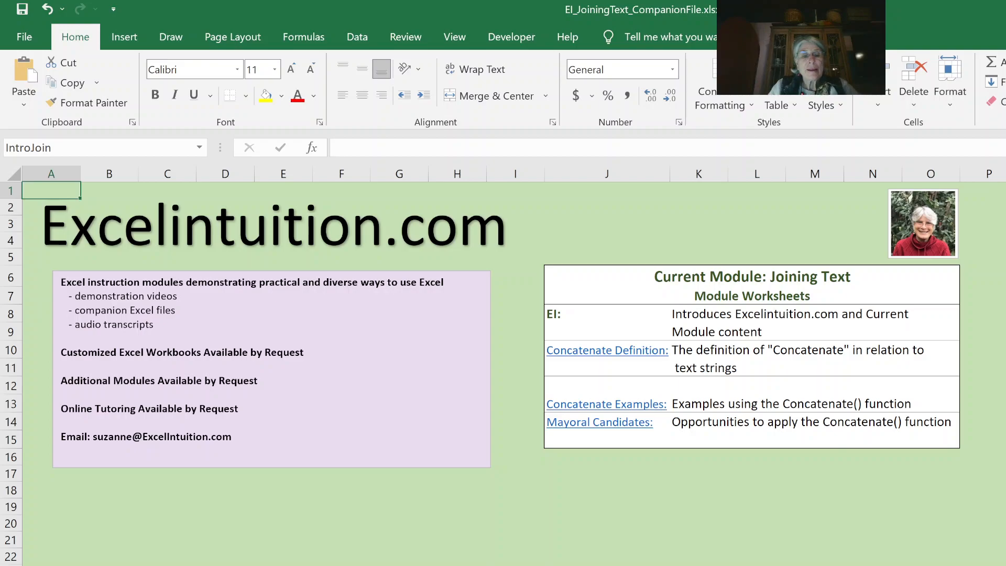
Step: Go to the Concatenate Defined sheet showing how last, first and middle names join
key("ctrl+Page_Down")
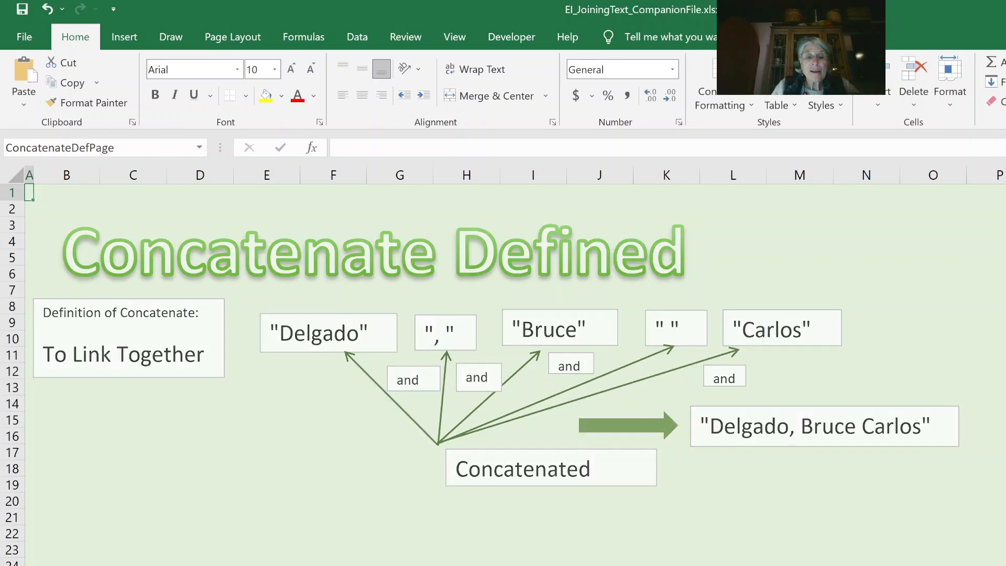
Step: Move to the Concatenate Function Examples sheet and read the comments on its example cells
key("ctrl+Page_Down")
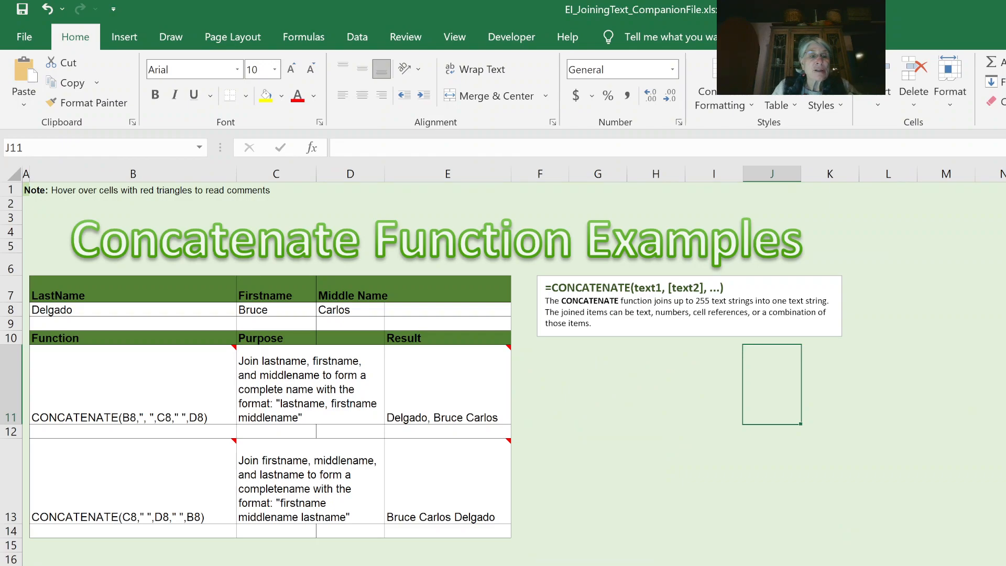
mouse_move(443, 392)
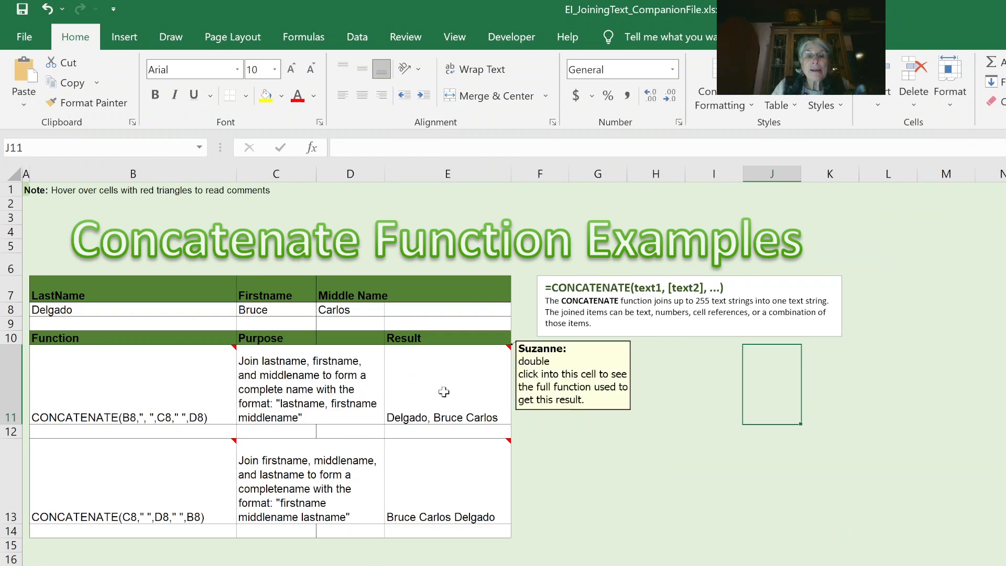
mouse_move(220, 352)
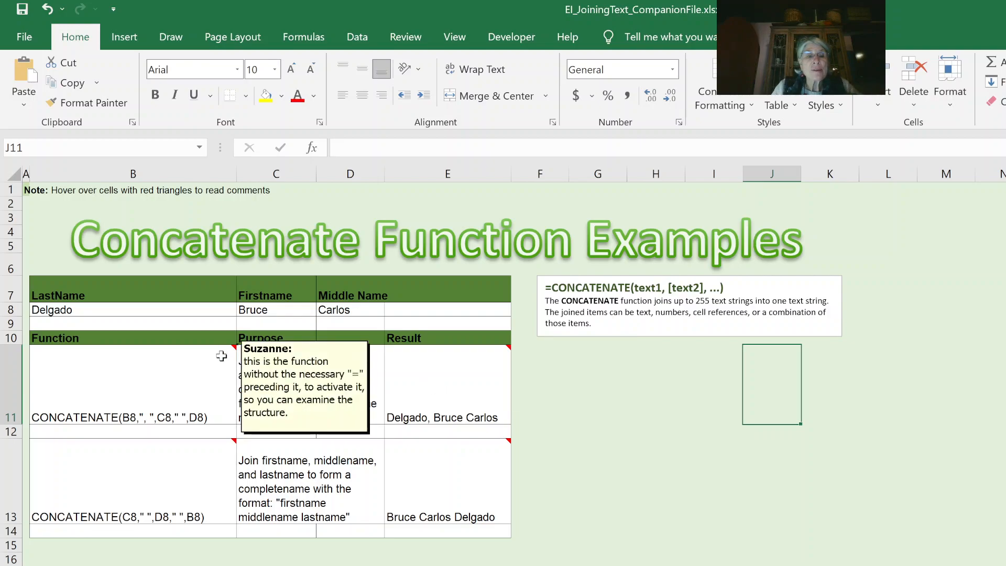
double_click(459, 393)
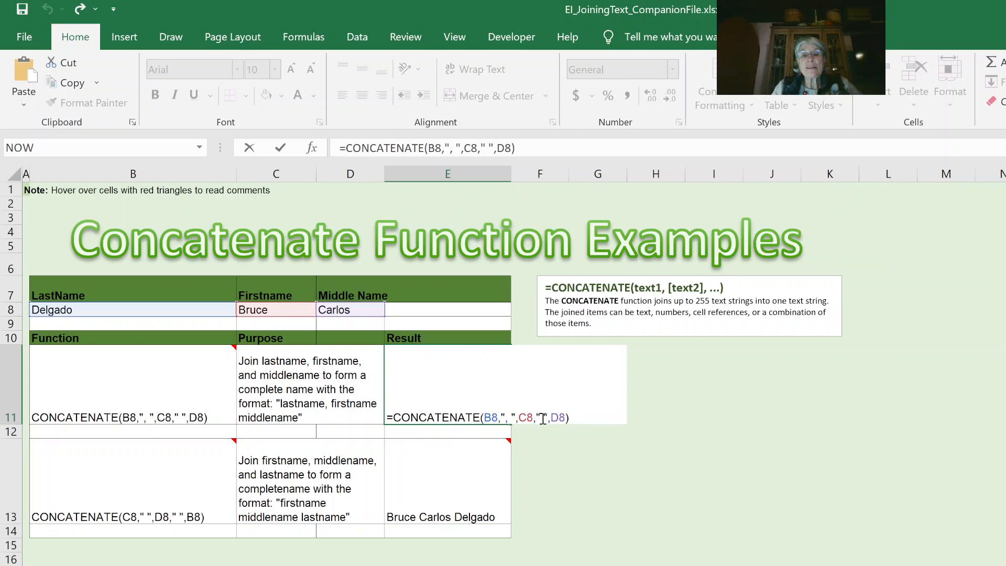
left_click(561, 466)
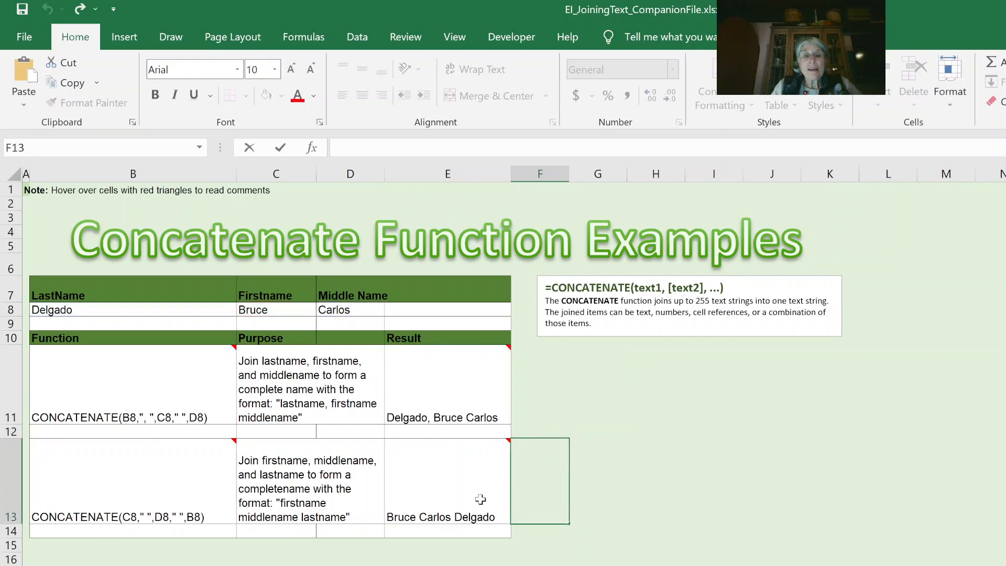
Step: Inspect E13's formula =CONCATENATE(C8," ",D8," ",B8), then go to the Mayoral Candidates sheet
double_click(433, 502)
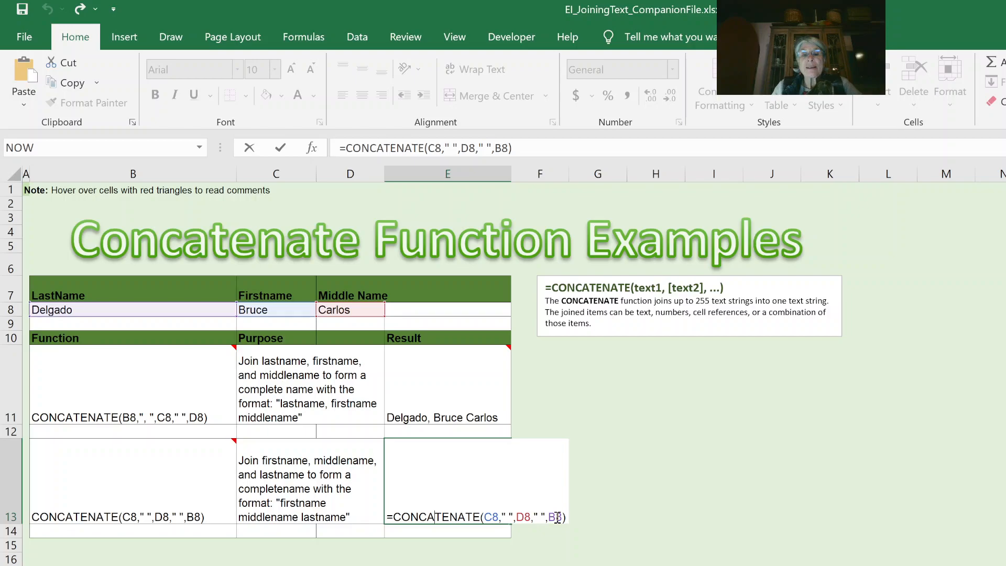
left_click(607, 495)
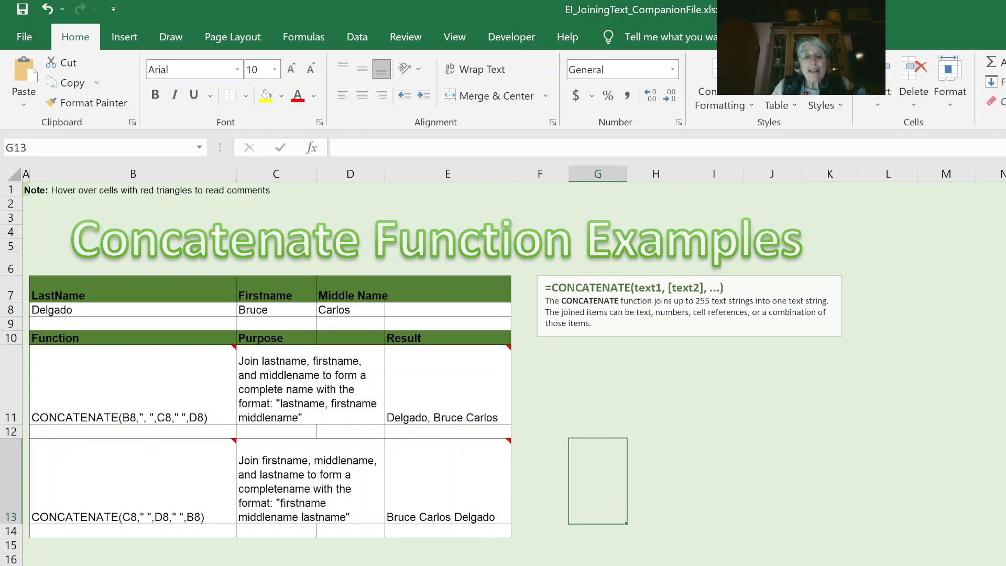
key("ctrl+Page_Down")
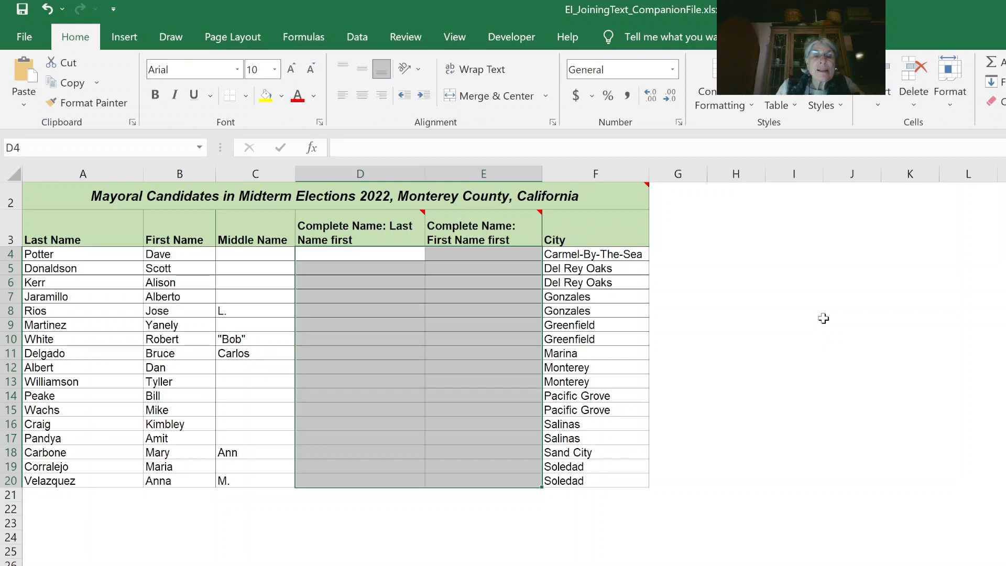
mouse_move(332, 208)
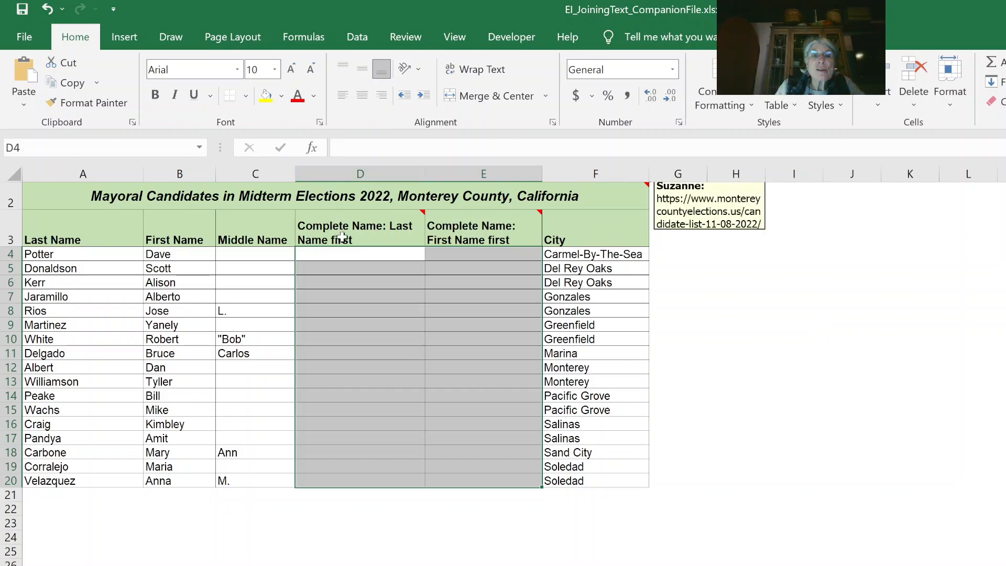
mouse_move(343, 239)
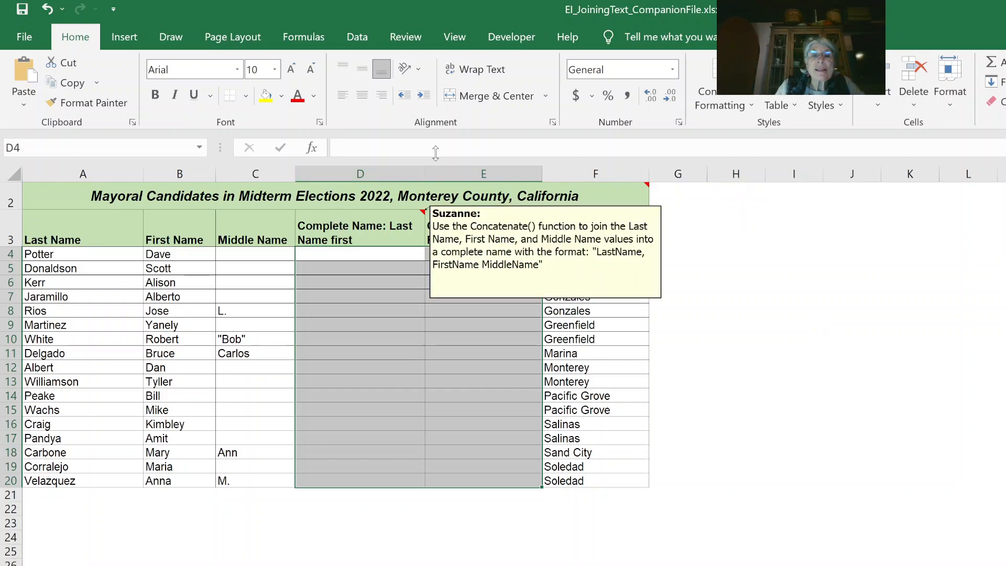
mouse_move(464, 236)
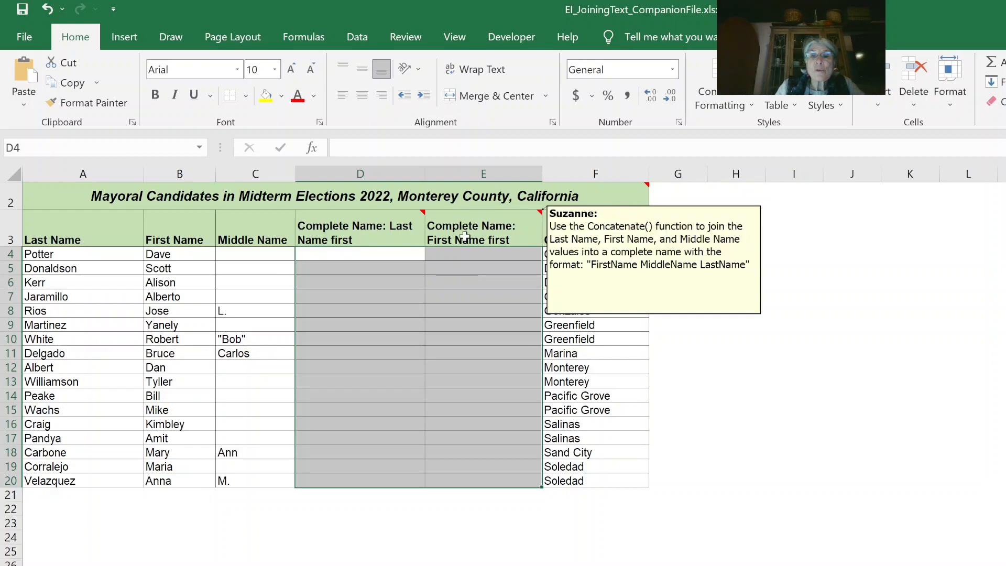
left_click(786, 354)
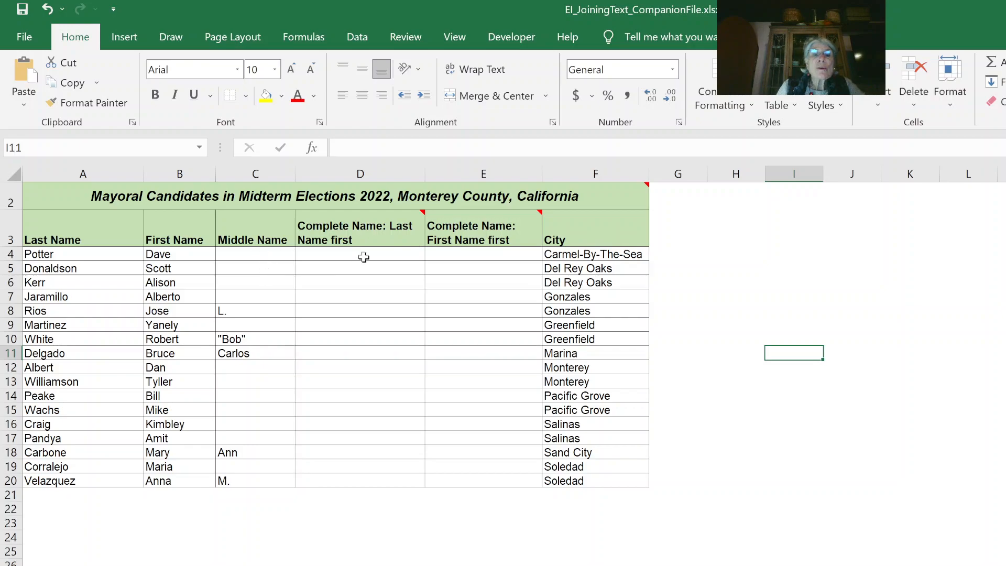
left_click(261, 252)
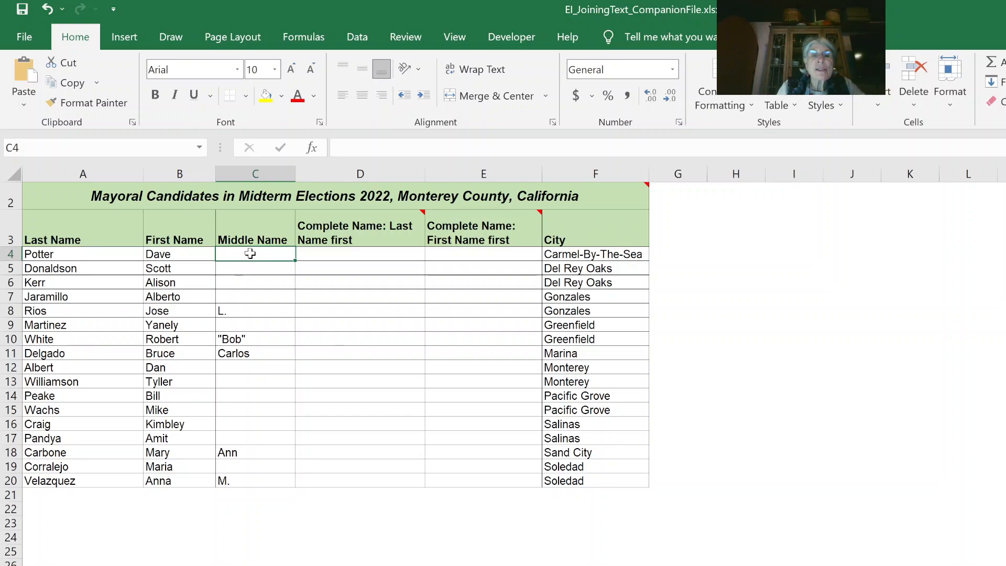
Step: Enter =ISBLANK(C4) in G4, which returns TRUE for the empty middle name
left_click(675, 255)
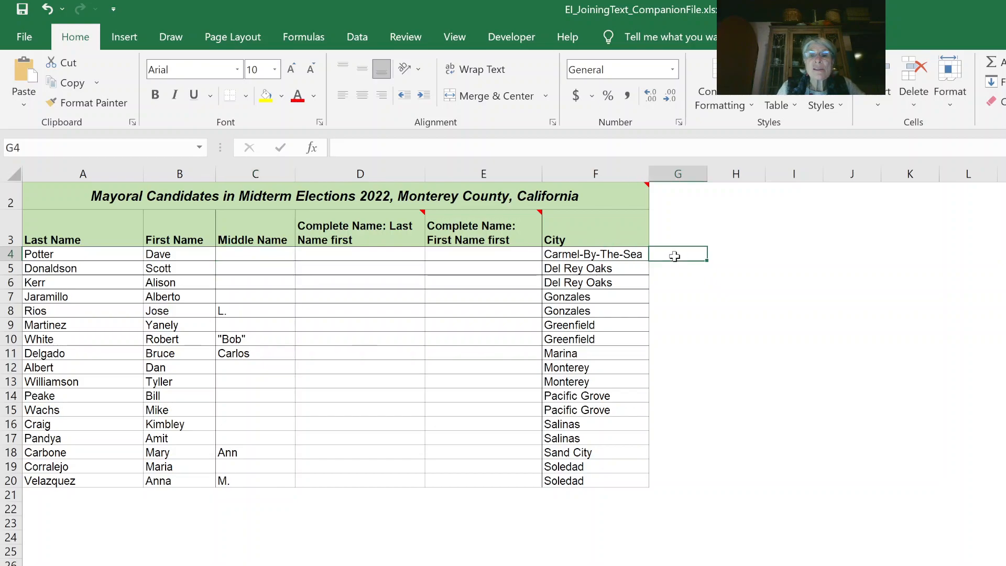
type("=")
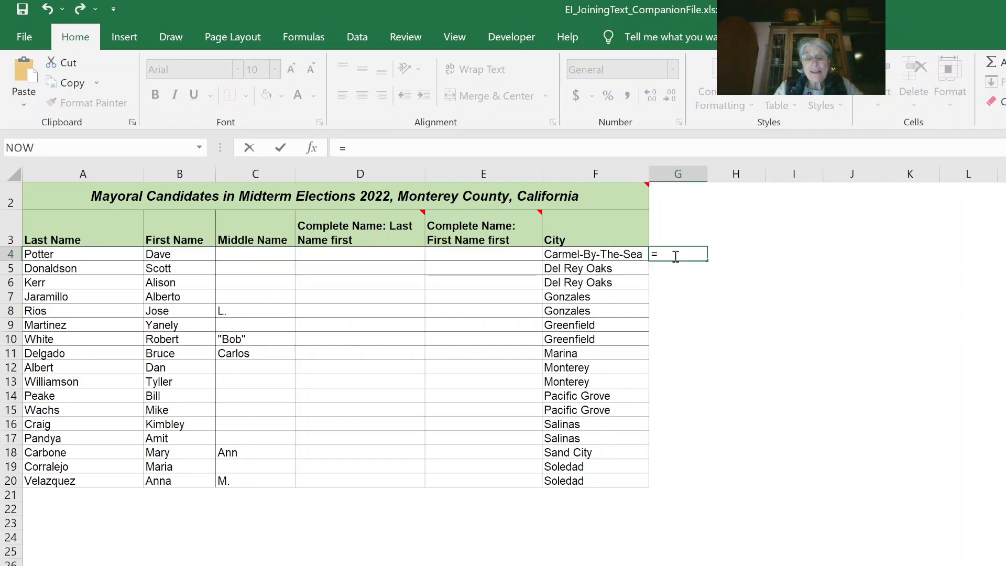
type("is")
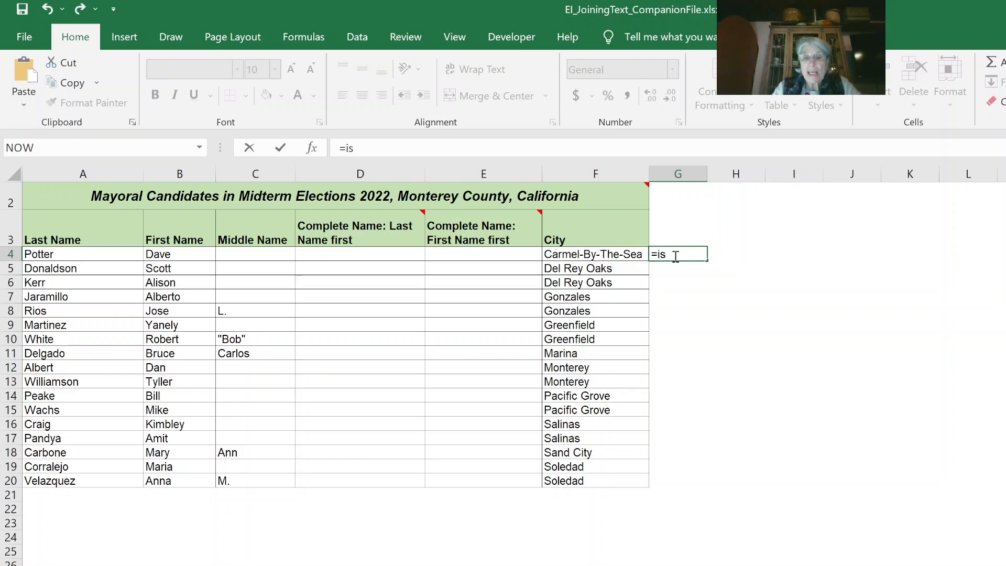
type("blank(")
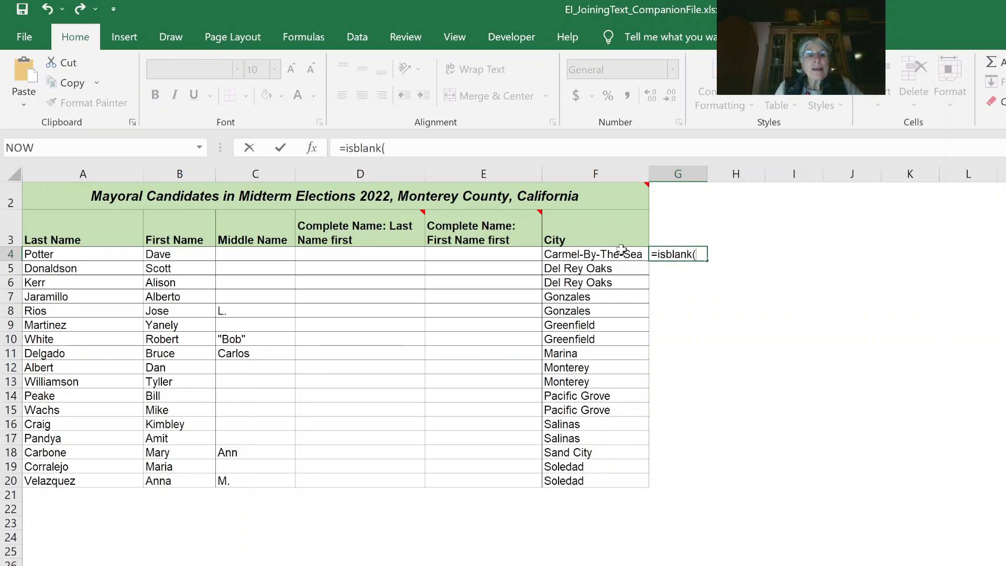
left_click(250, 253)
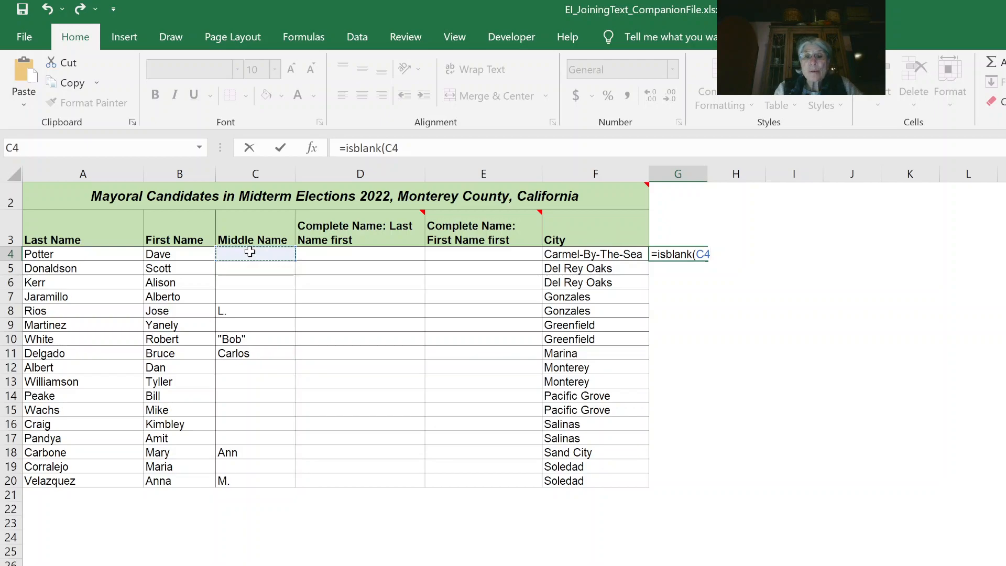
type(")")
key("Return")
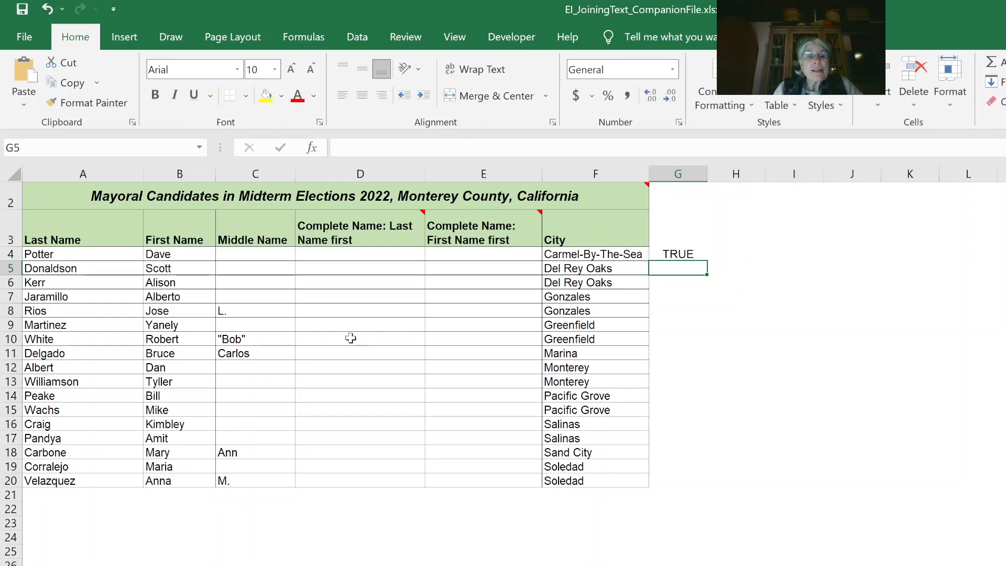
Step: Enter =ISBLANK(C8) in G8, which returns FALSE
left_click(677, 310)
type("=")
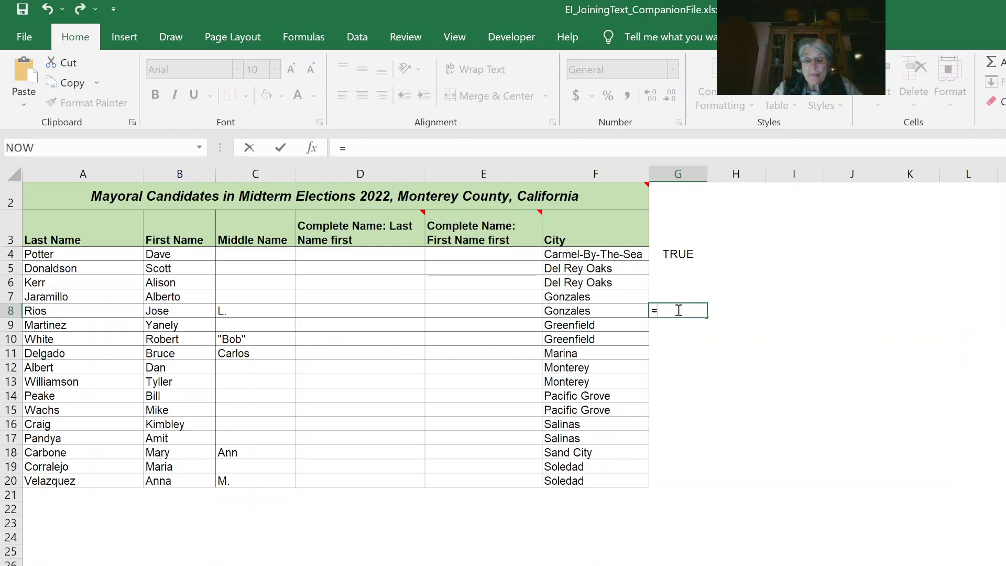
type("isblank(")
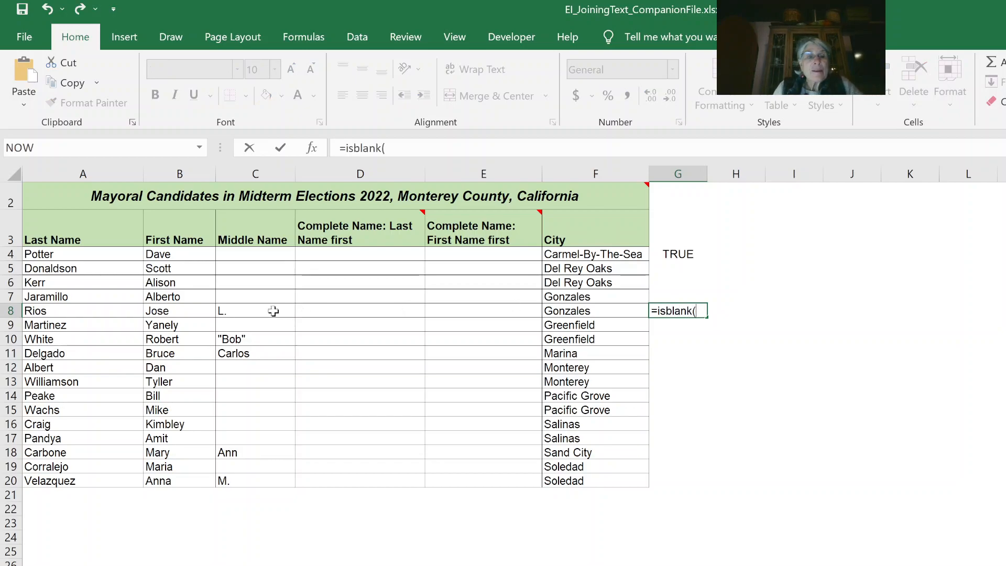
left_click(238, 311)
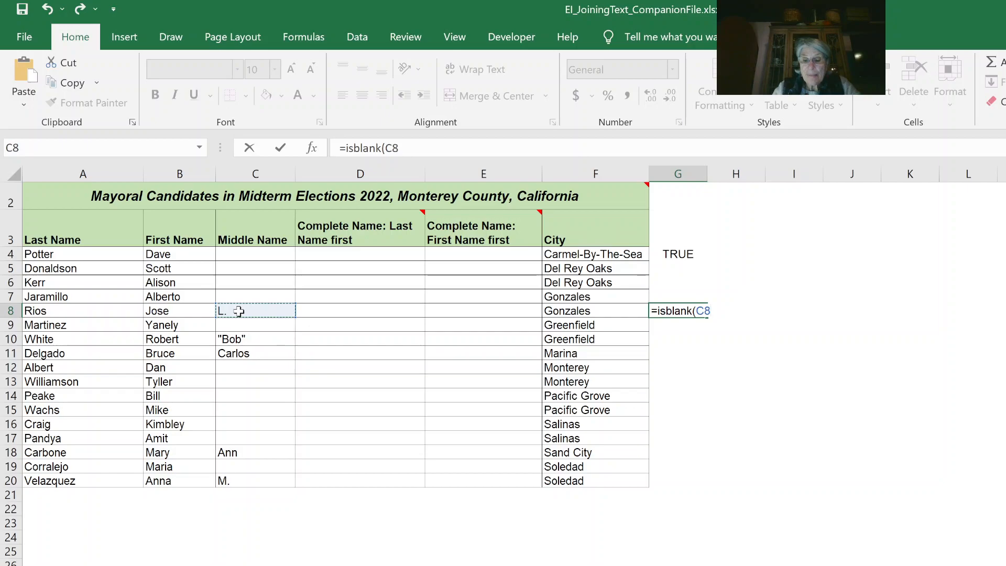
type(")")
key("Return")
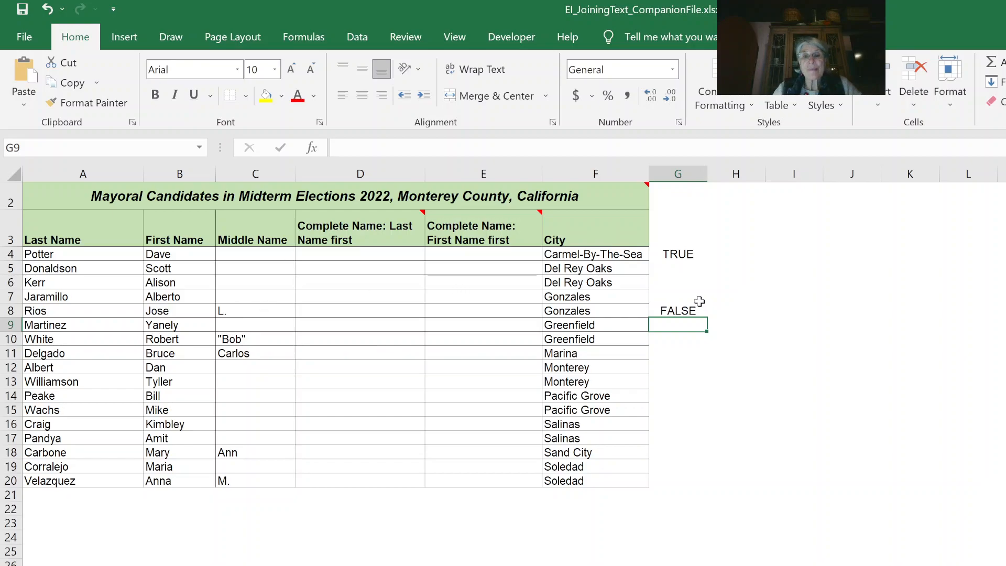
left_click(346, 254)
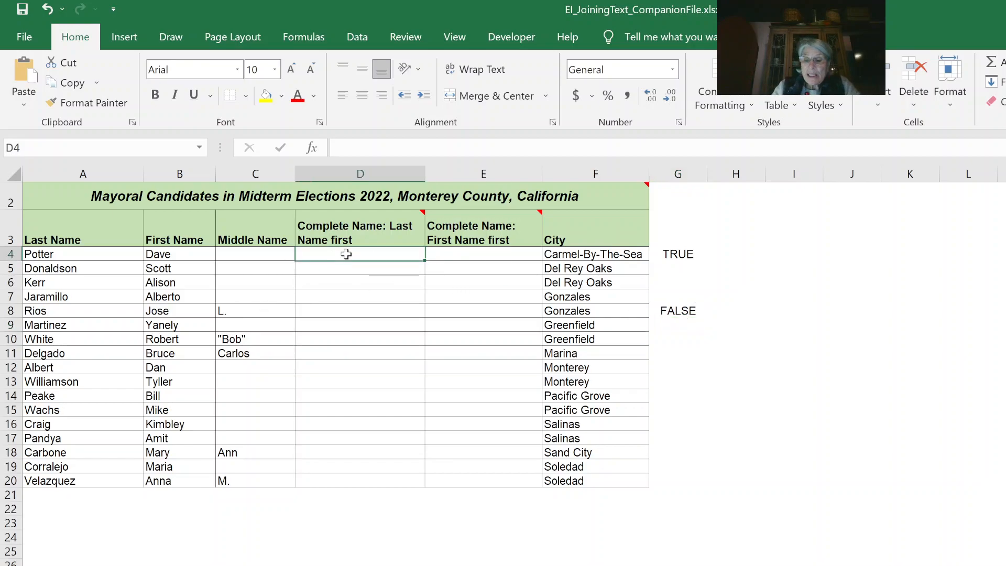
Step: In D4, start =IF(ISBLANK(C4)=TRUE with a true branch joining A4, ", " and B4
type("=if(isblank(")
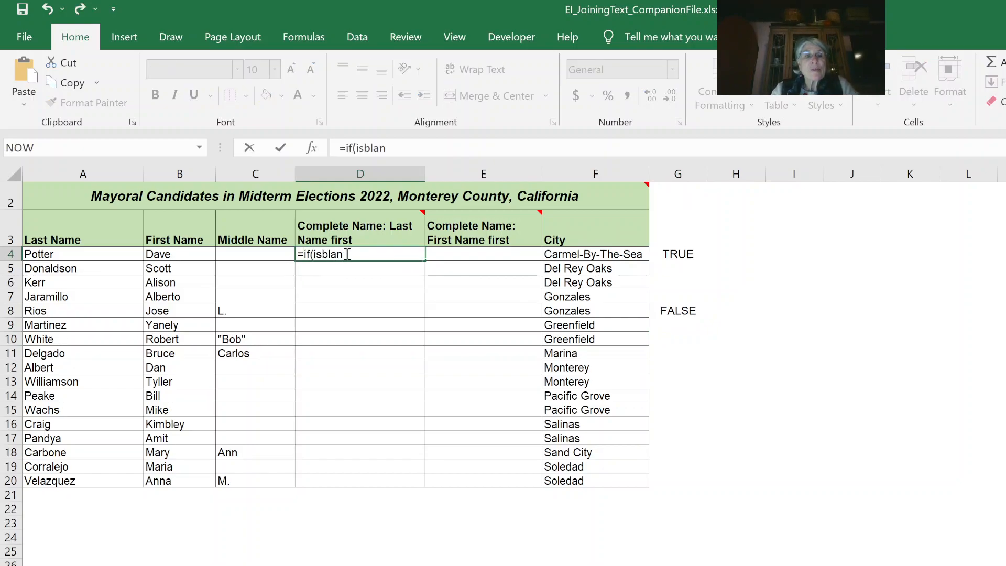
left_click(255, 253)
type(")=True,concatenate")
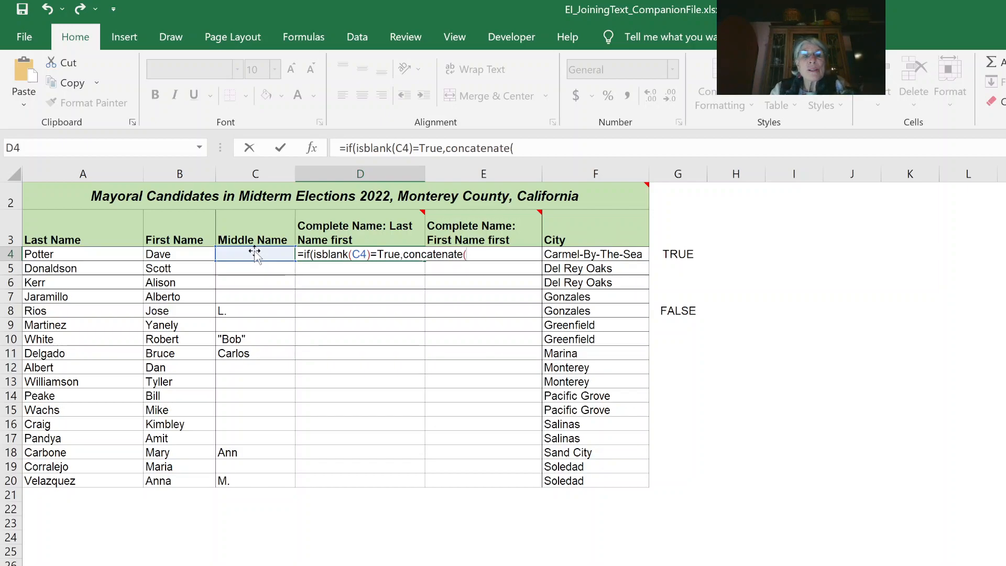
type("(")
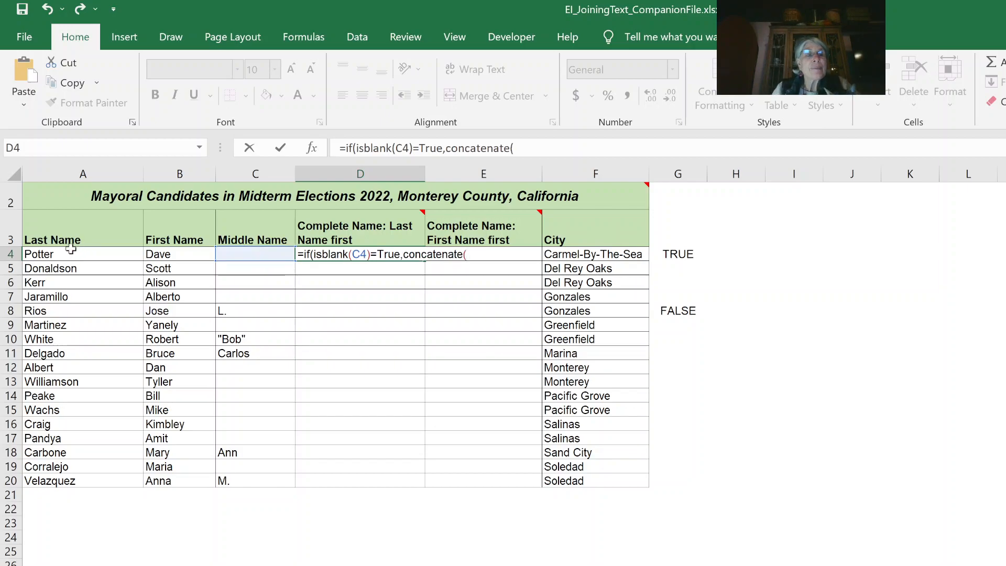
left_click(71, 253)
type(",\", \",")
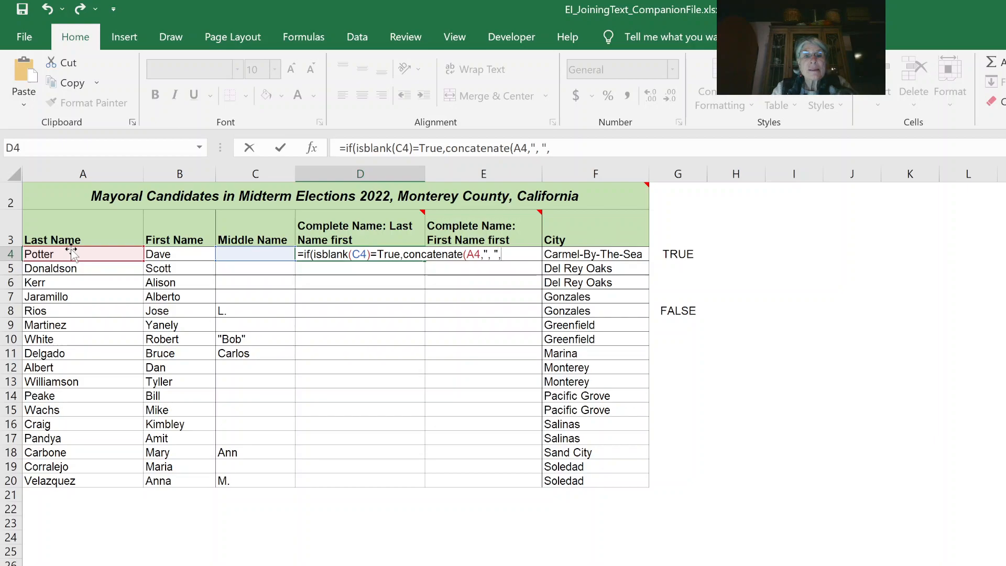
left_click(169, 253)
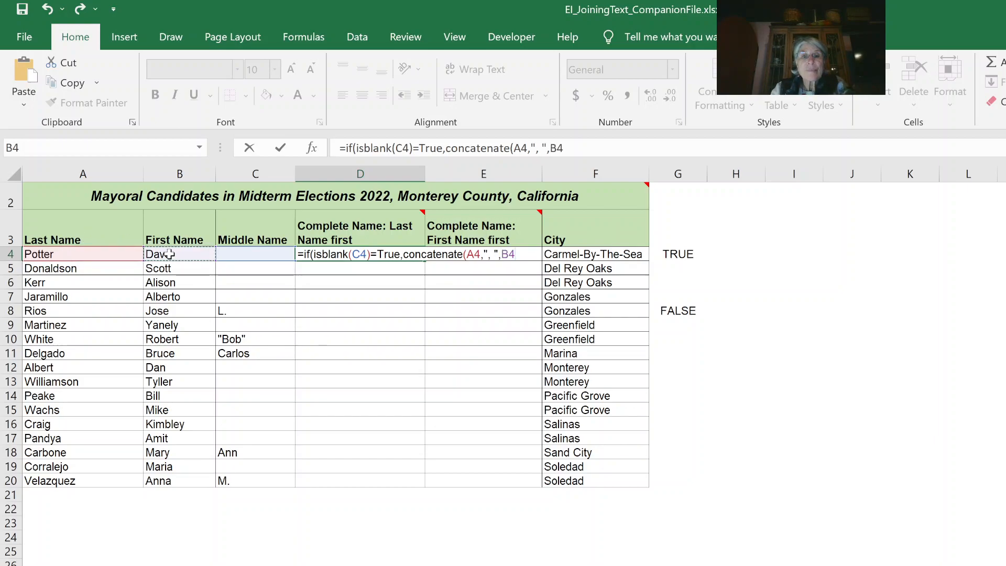
Step: Add the else branch CONCATENATE(A4,", ",B4," ",C4) and commit, showing 'Potter, Dave'
type(")")
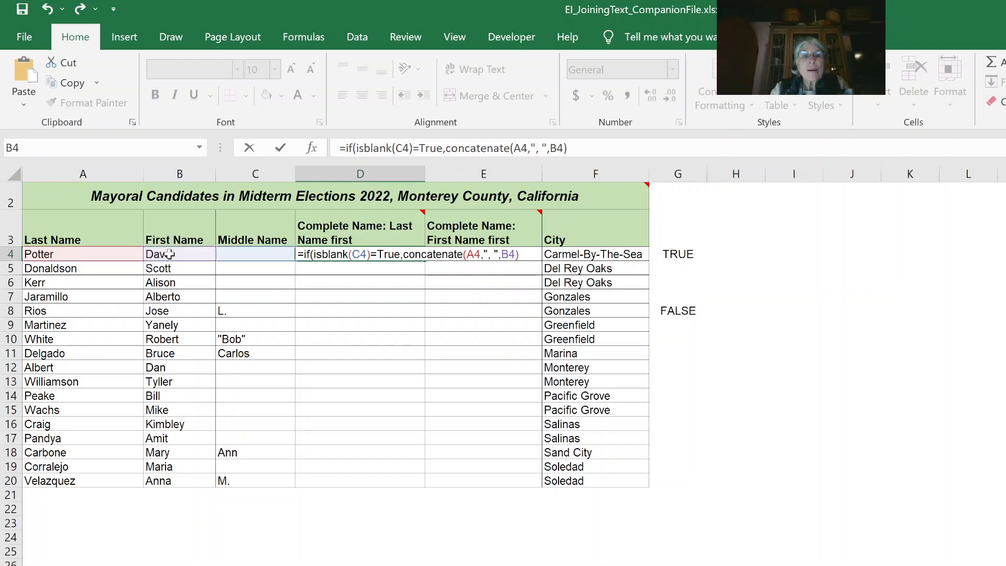
type(",concan")
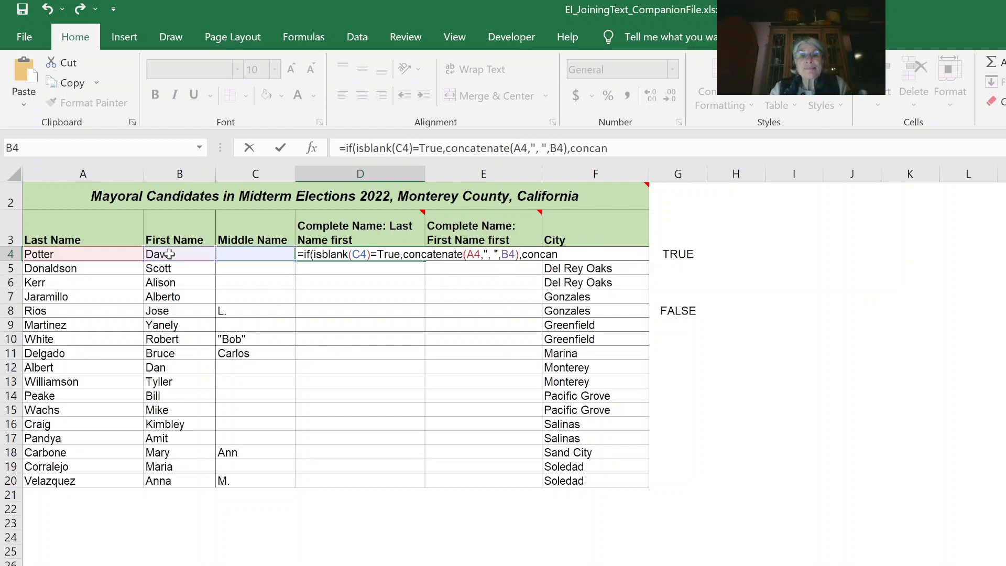
key("BackSpace")
type("tenate(")
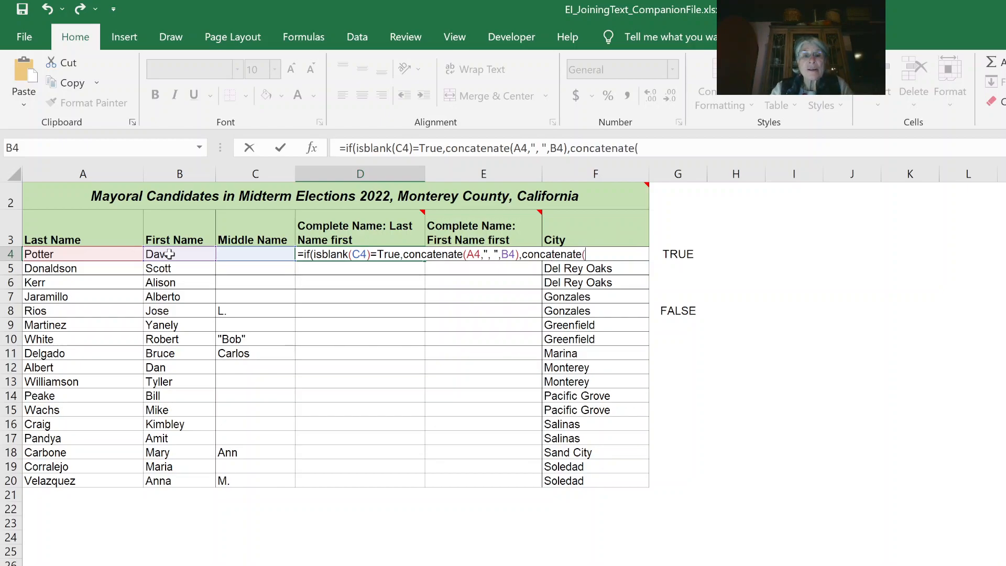
left_click(106, 255)
type(",\", \",")
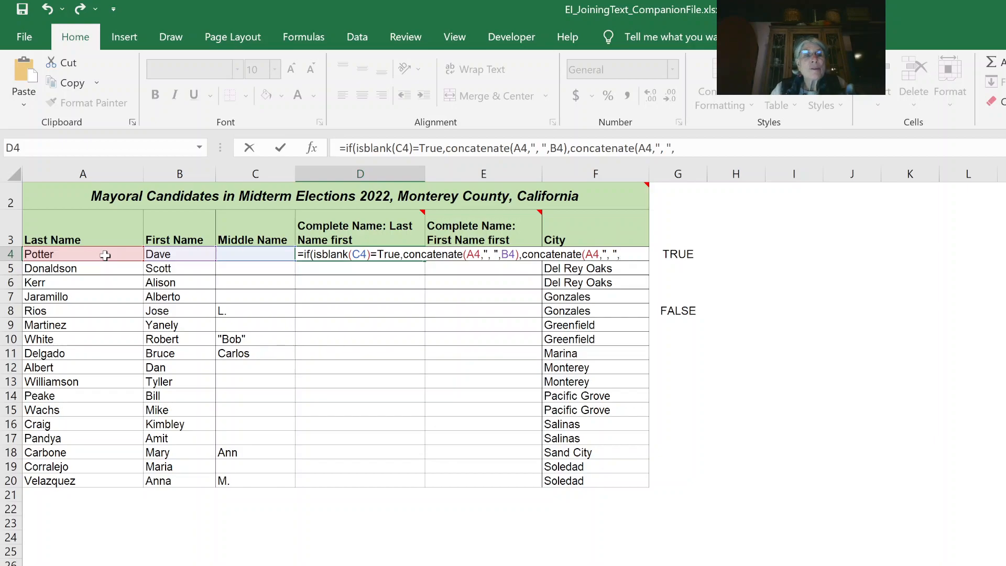
left_click(172, 256)
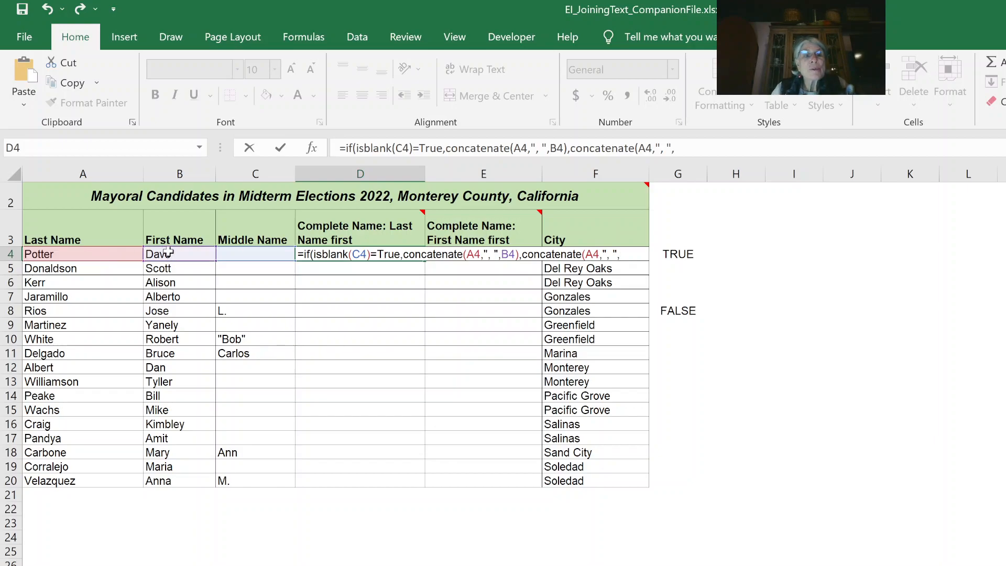
type(",")
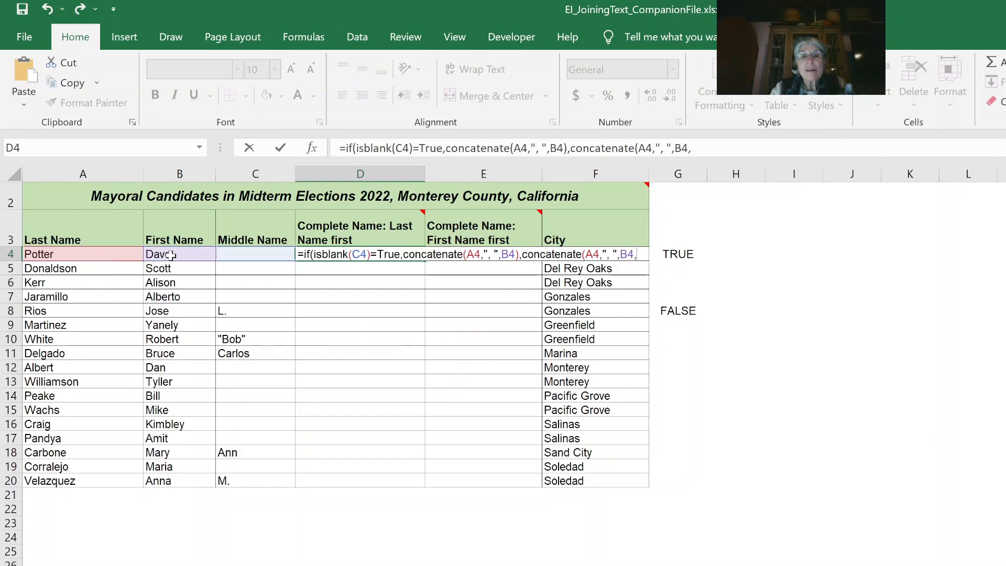
type("\" \",")
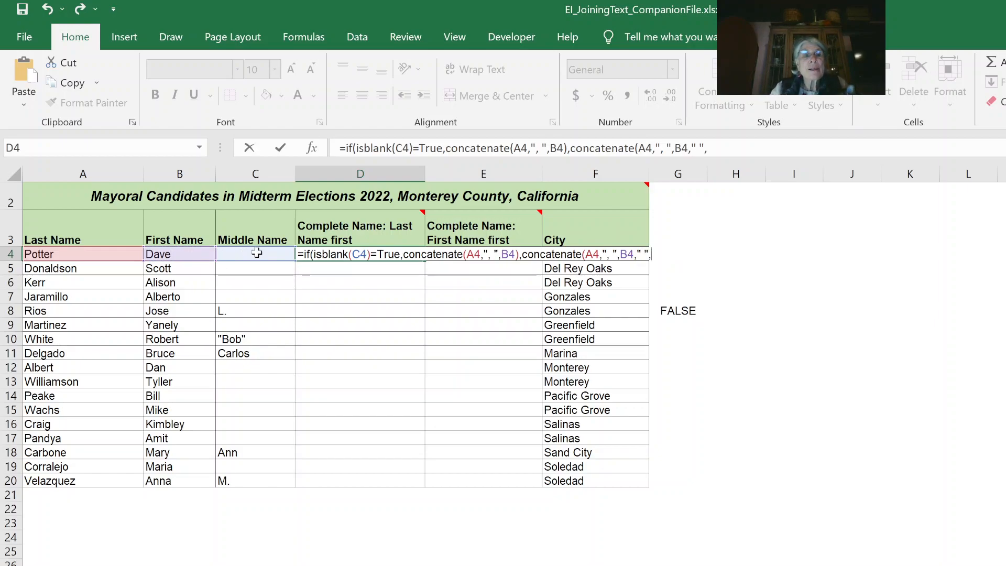
left_click(257, 254)
type(")")
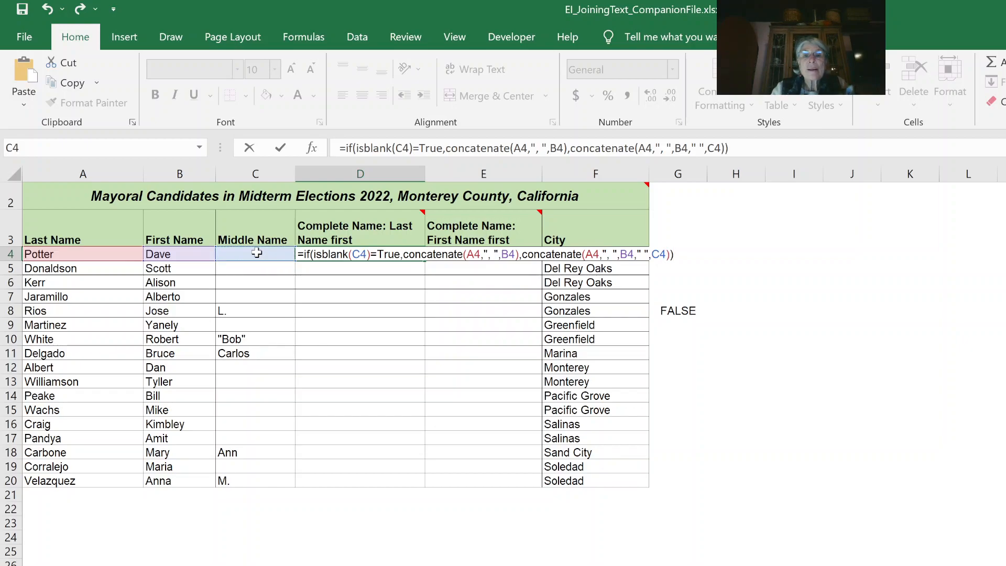
key("Return")
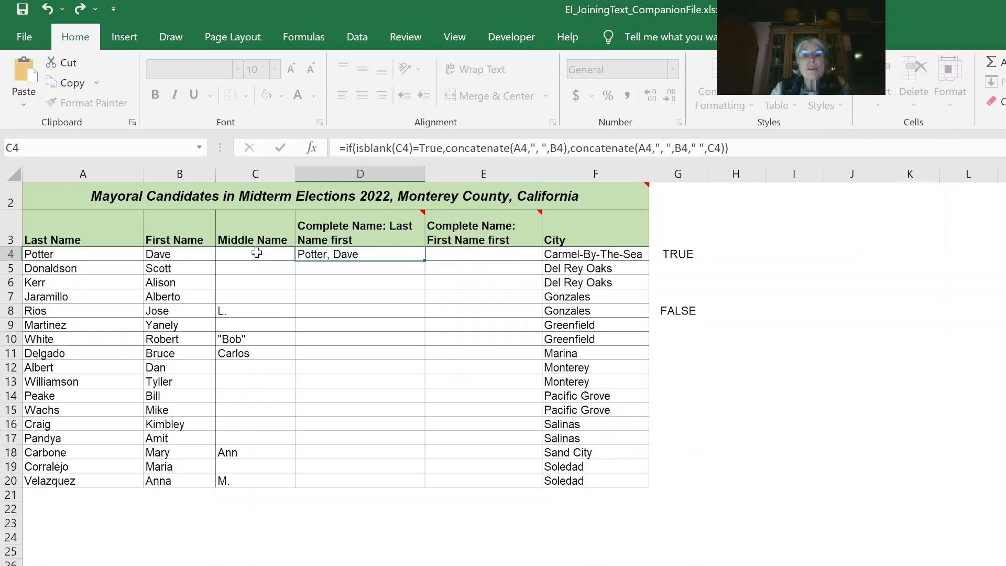
left_click(360, 254)
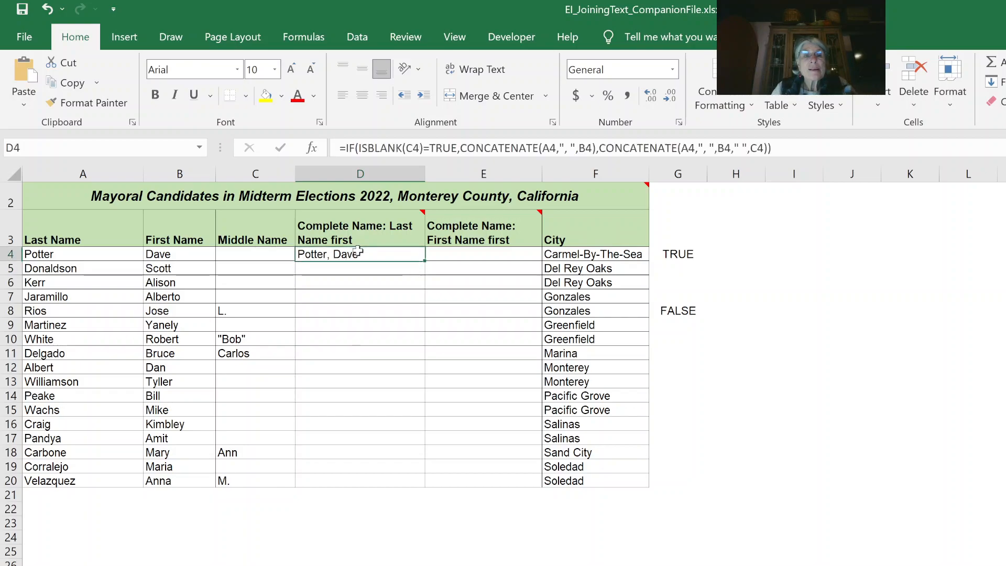
double_click(423, 261)
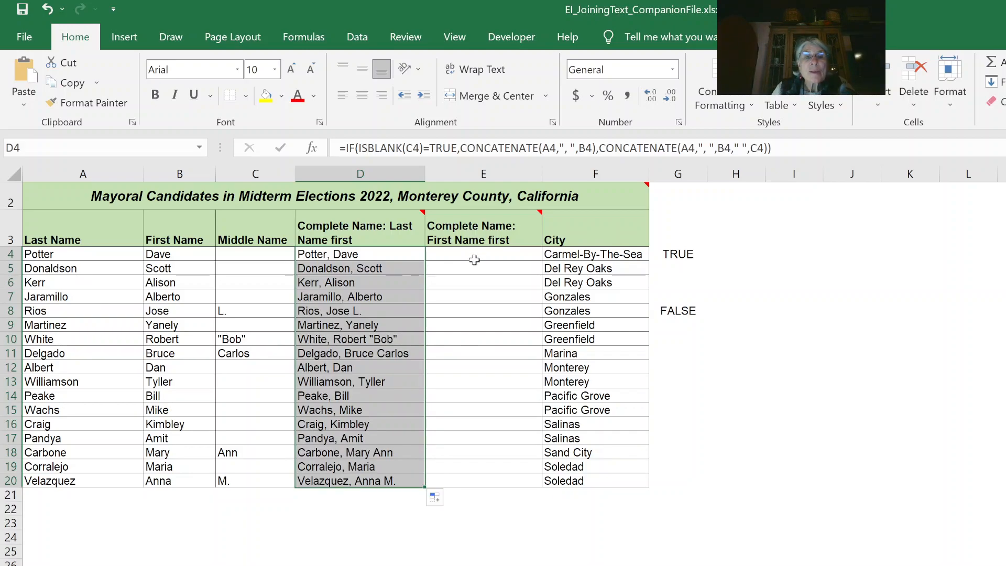
left_click(475, 258)
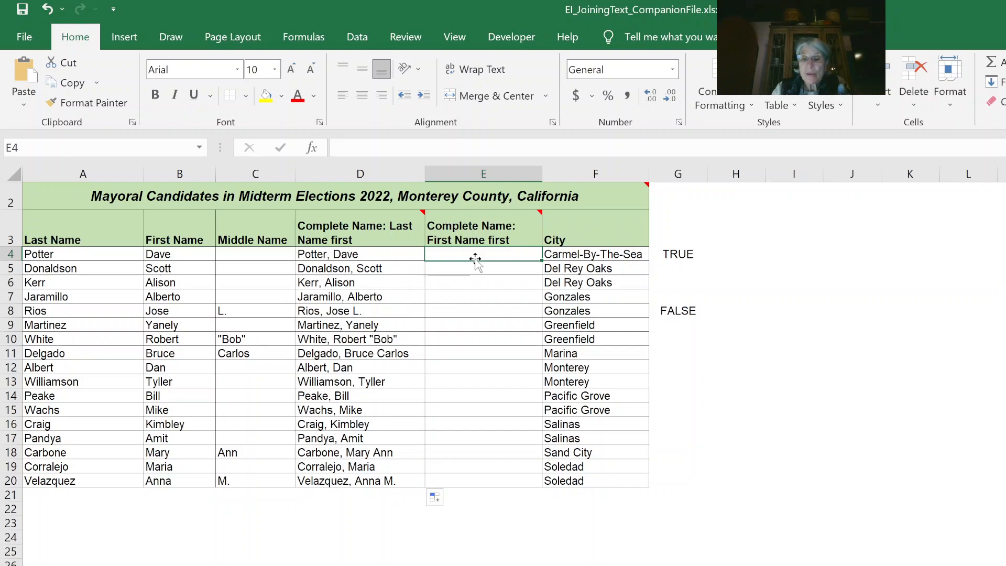
Step: In E4, start =IF(ISBLANK(C4)=TRUE with a true branch CONCATENATE(B4," ",A4)
type("=if(")
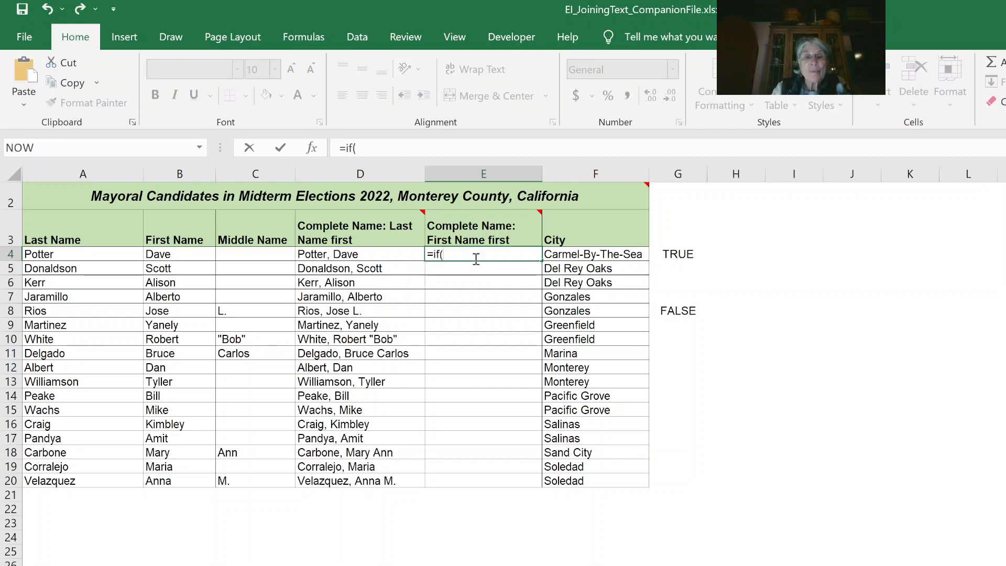
type("isblan")
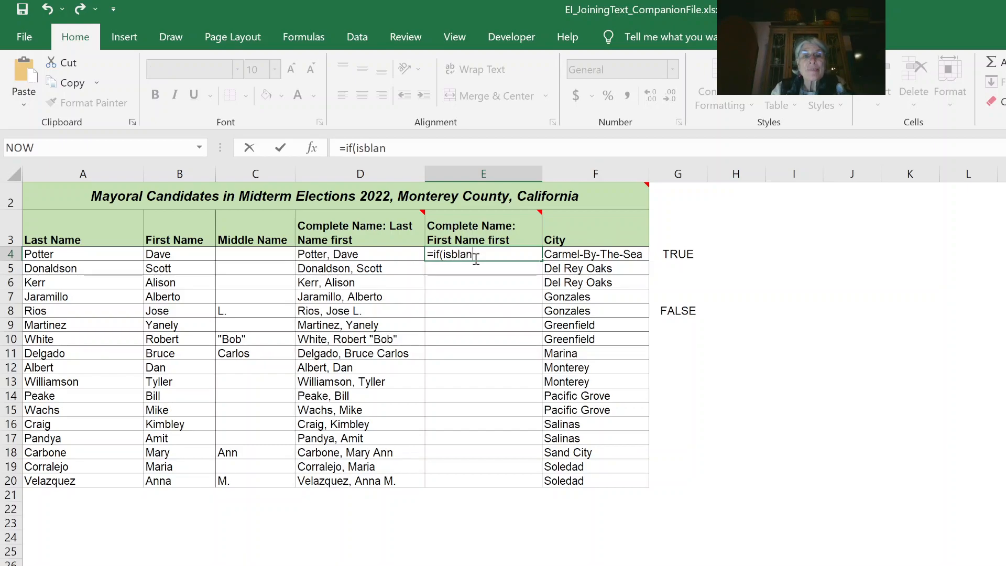
type("k(")
left_click(225, 252)
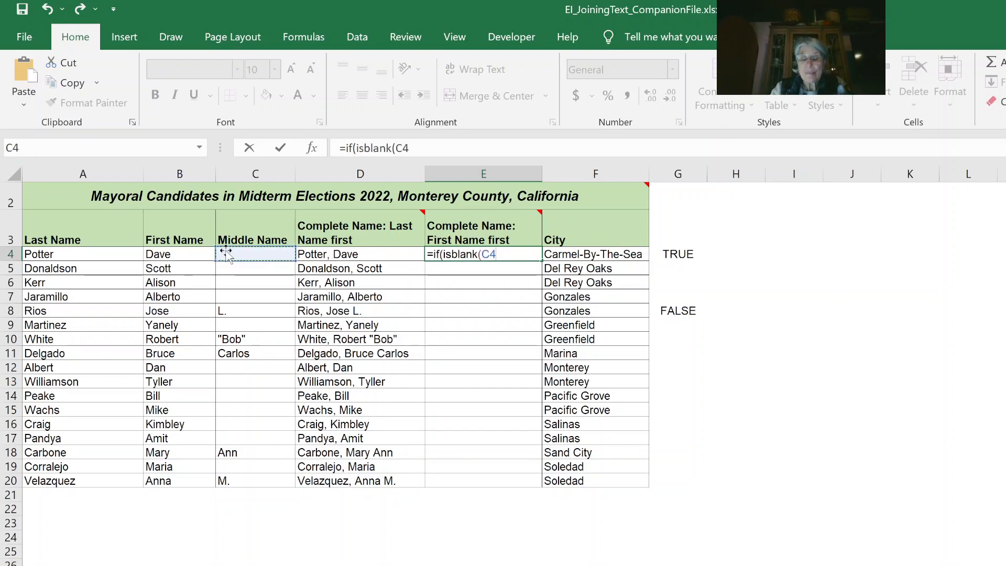
type(")")
type("=")
type("ture")
key("BackSpace")
key("BackSpace")
key("BackSpace")
type("rue,concatena")
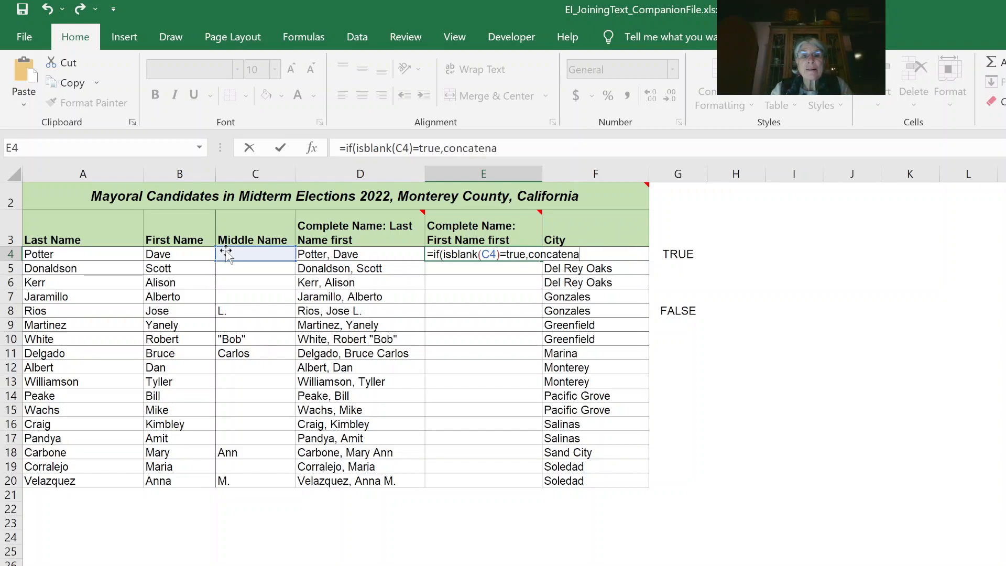
type("te(")
left_click(187, 253)
type(",")
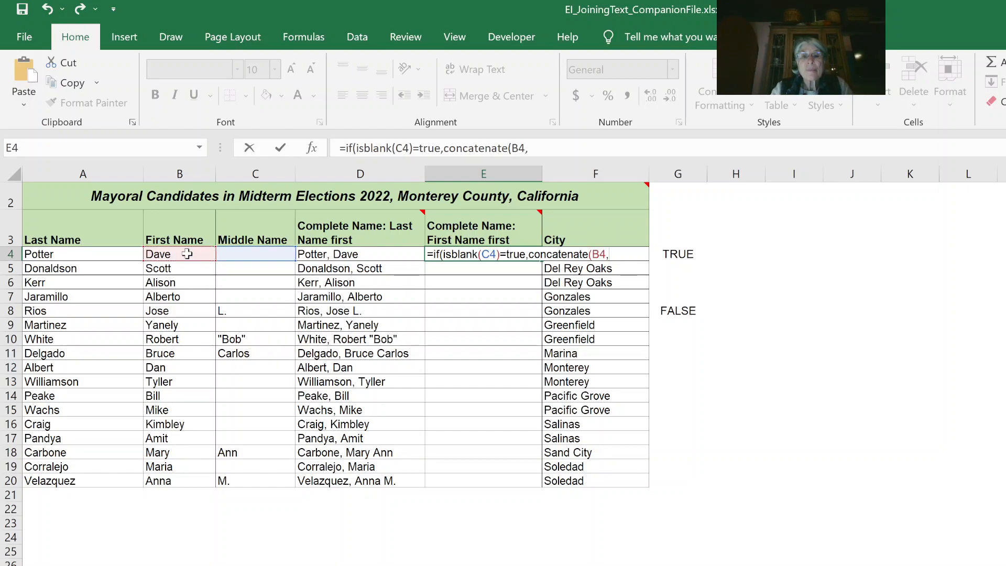
type("\" \",")
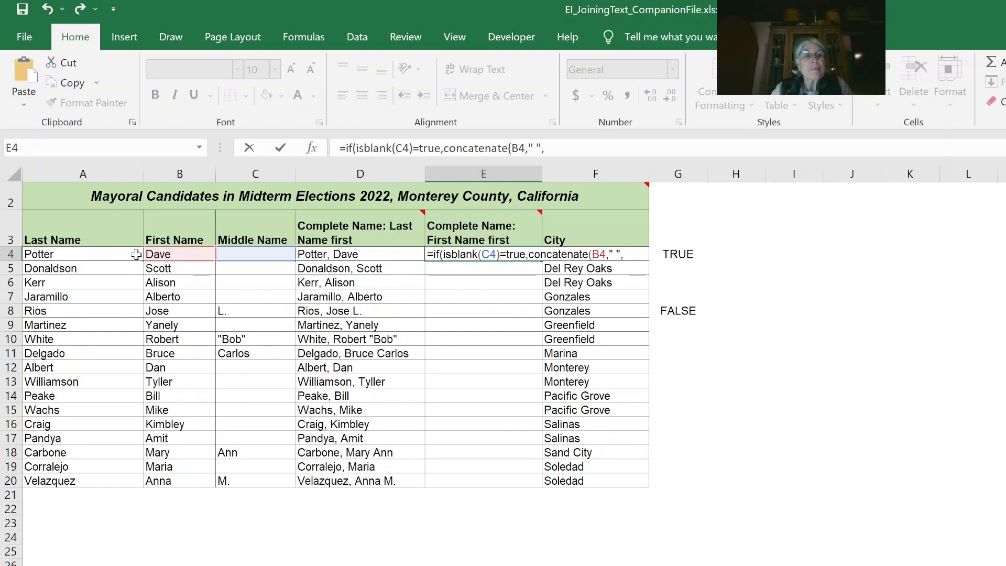
left_click(112, 253)
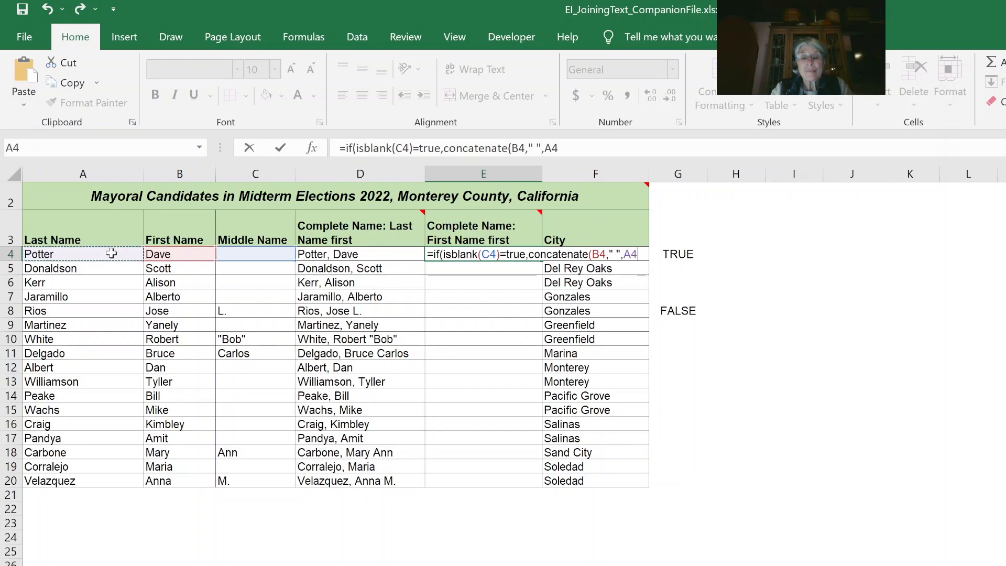
type(")=true")
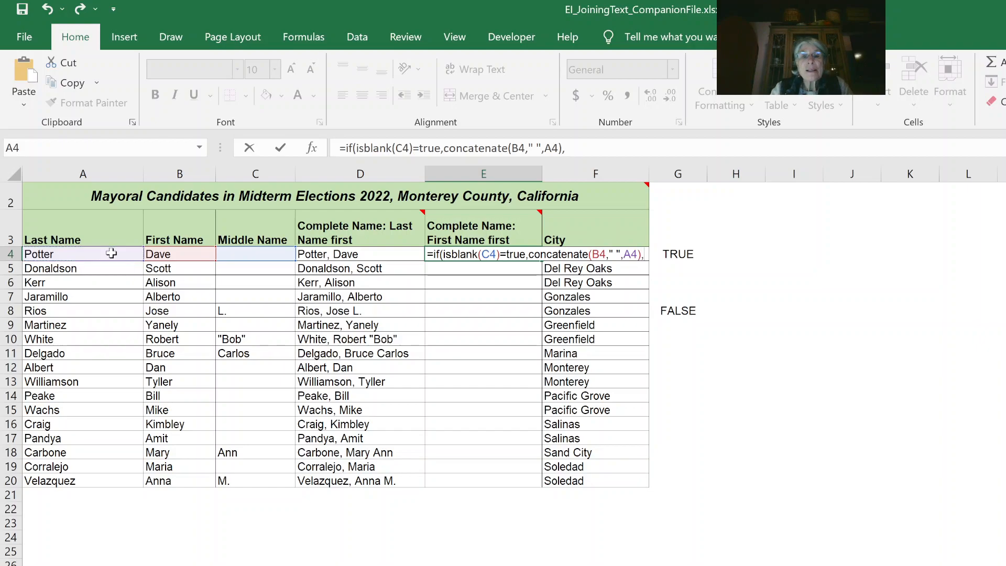
type(",conca")
key("BackSpace")
type("catenate")
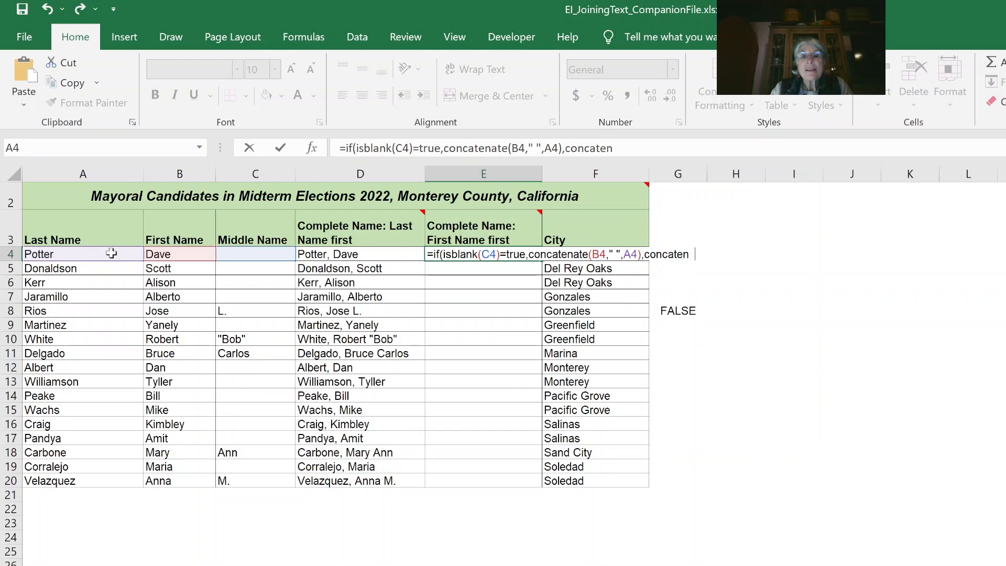
type("(")
left_click(182, 254)
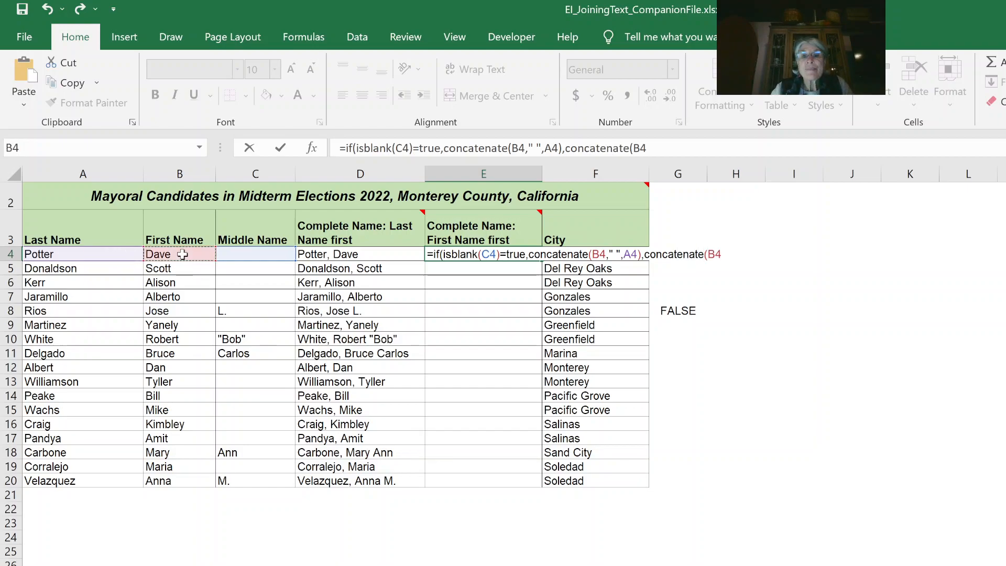
type(",\"")
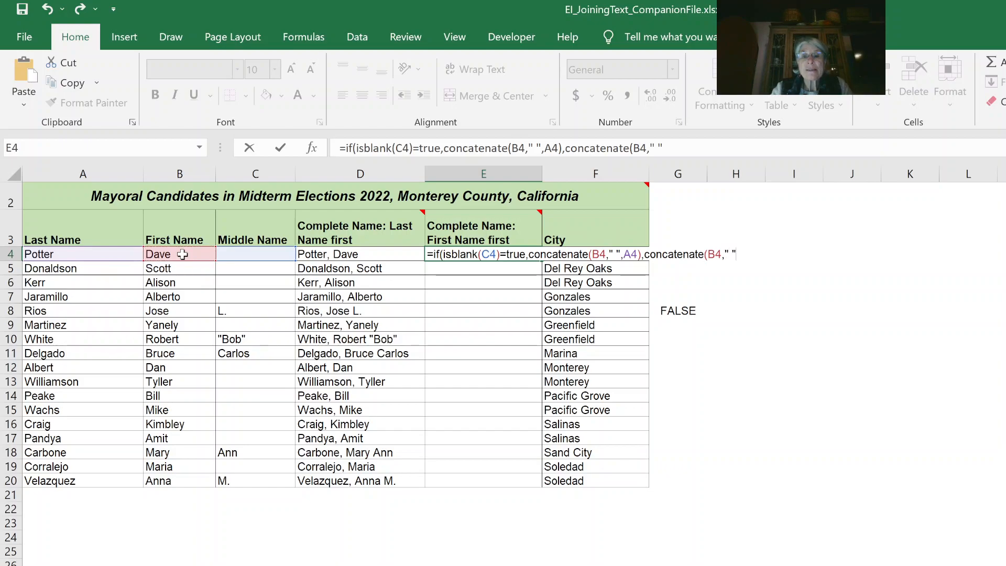
type(" \",")
left_click(254, 253)
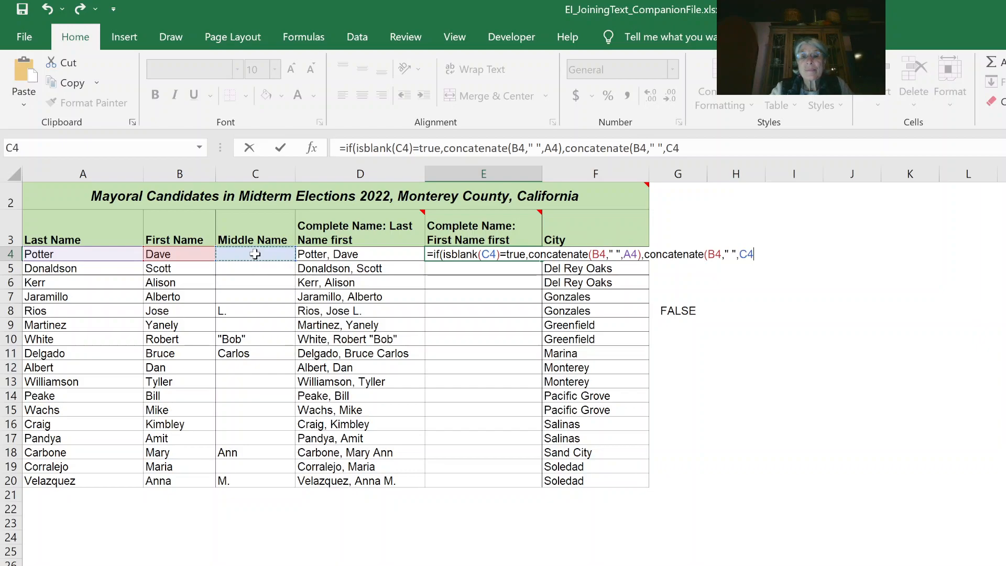
type(",\" \",")
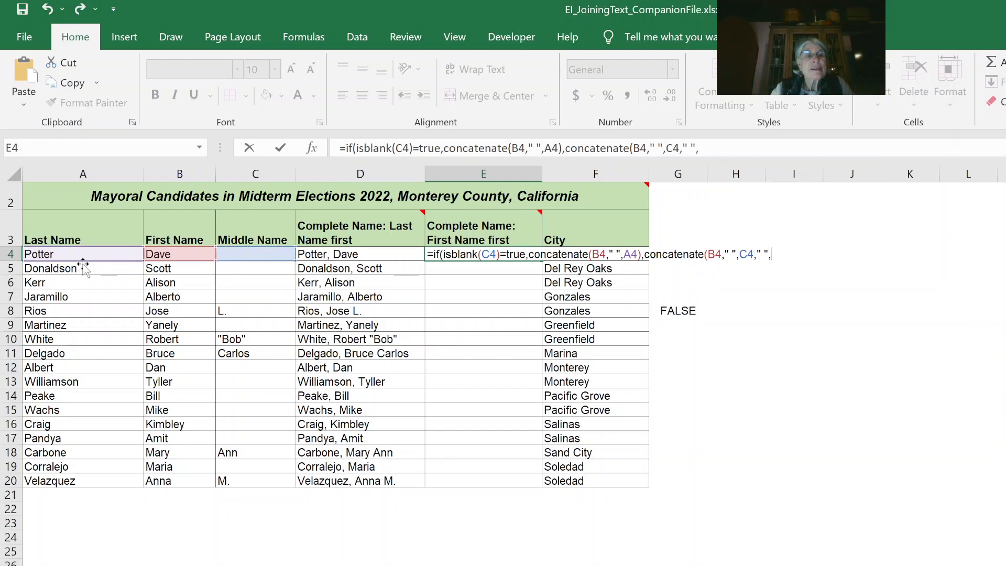
left_click(98, 255)
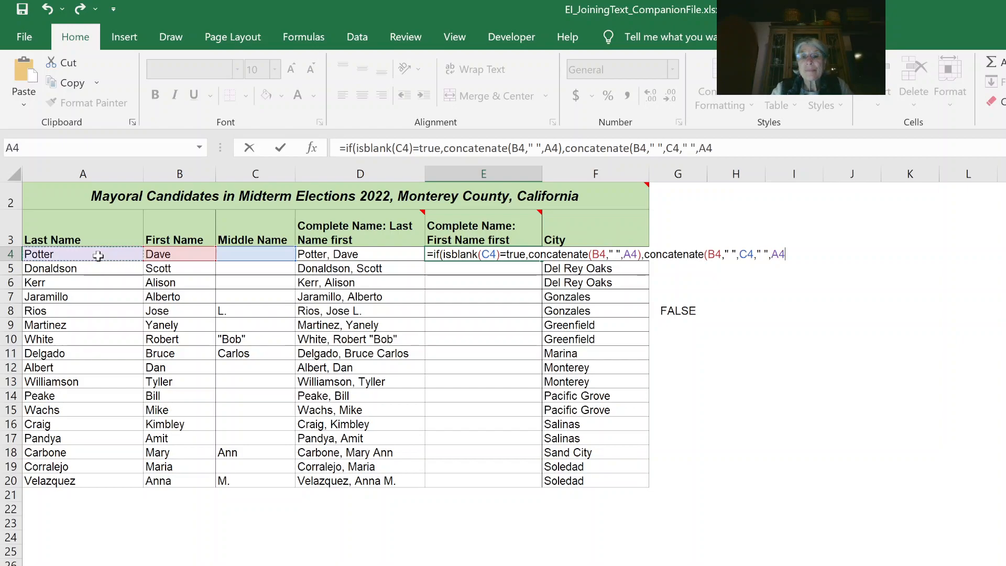
type("))")
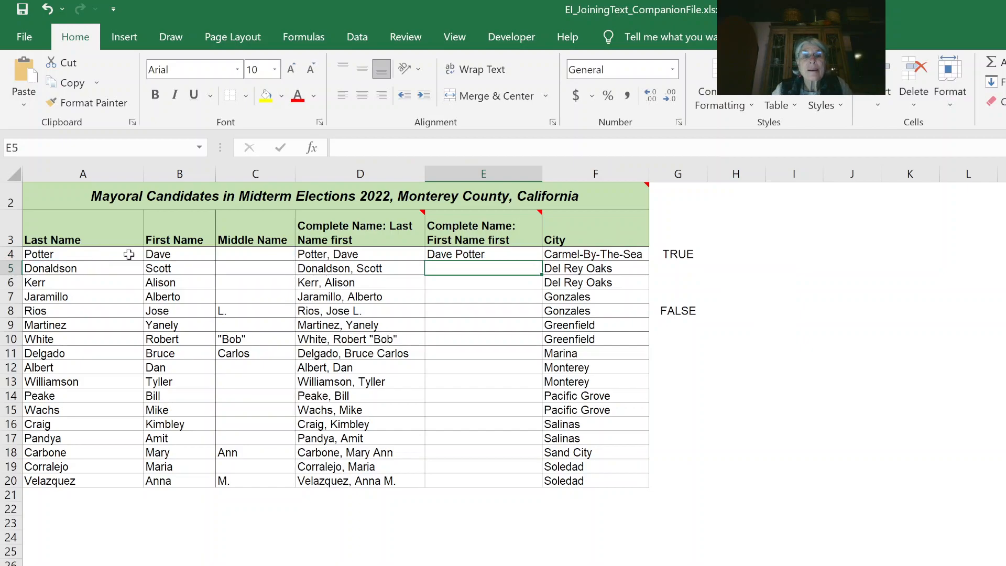
Step: Fill E4's formula down to E20, then return to the Excelintuition.com intro sheet
left_click(486, 254)
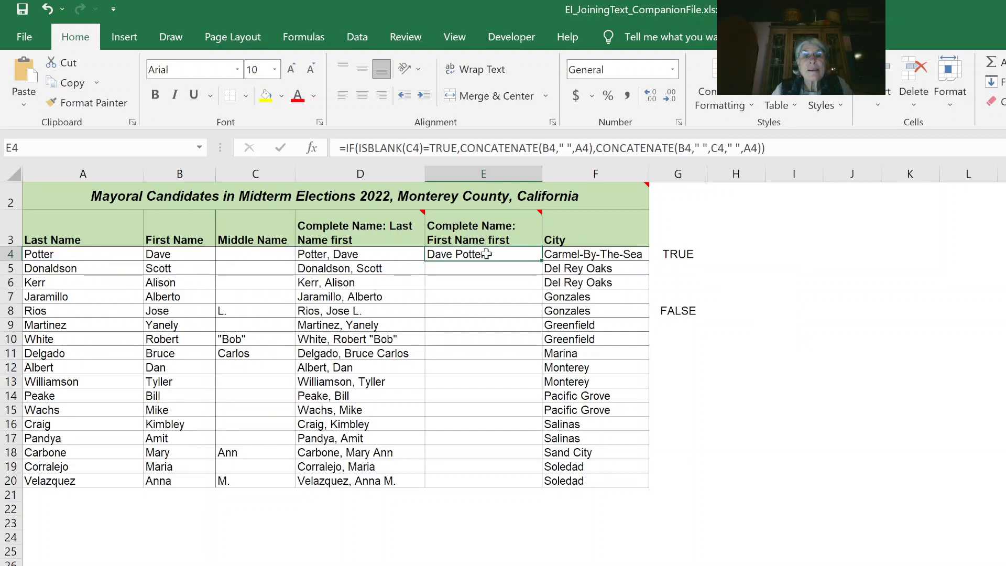
double_click(543, 260)
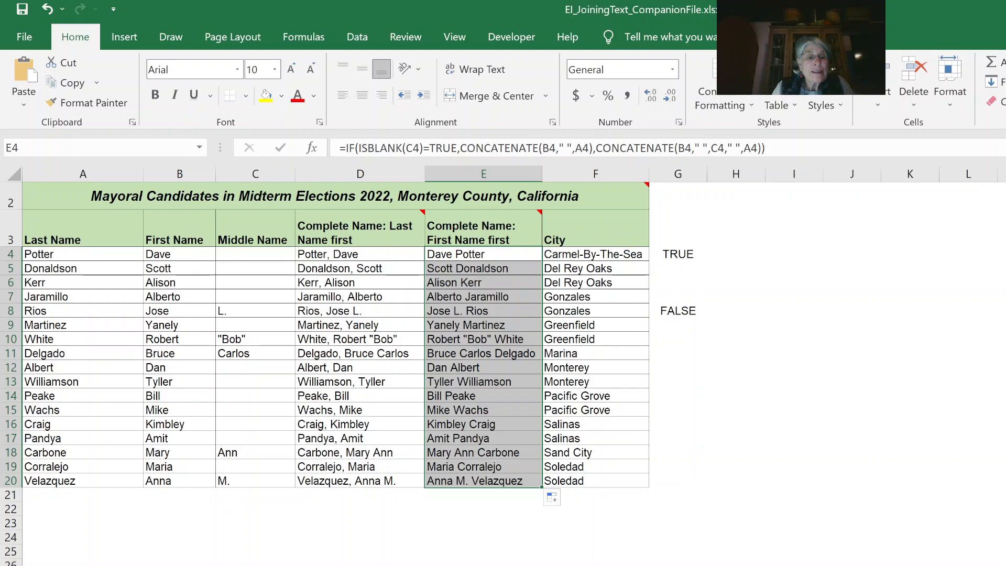
left_click(68, 565)
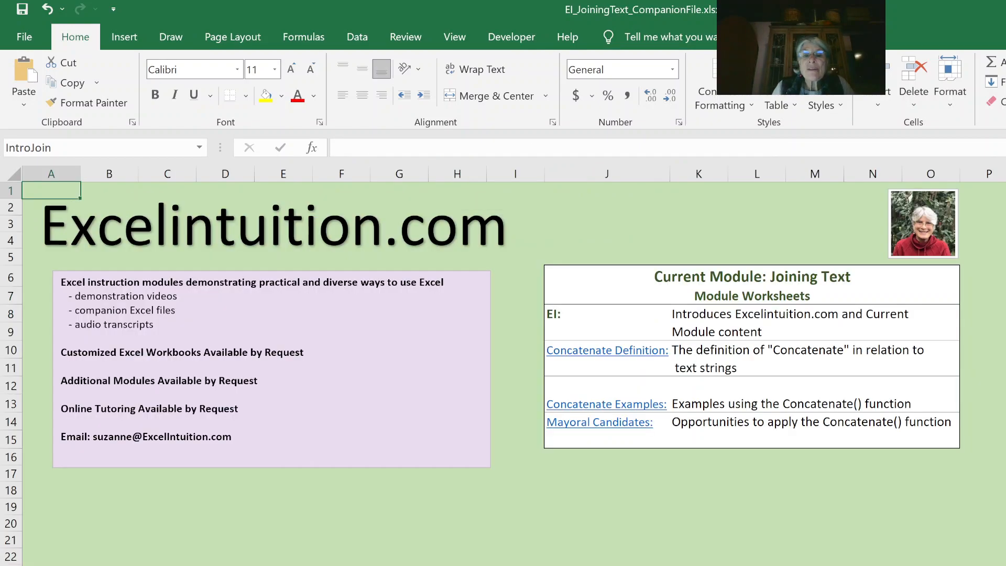